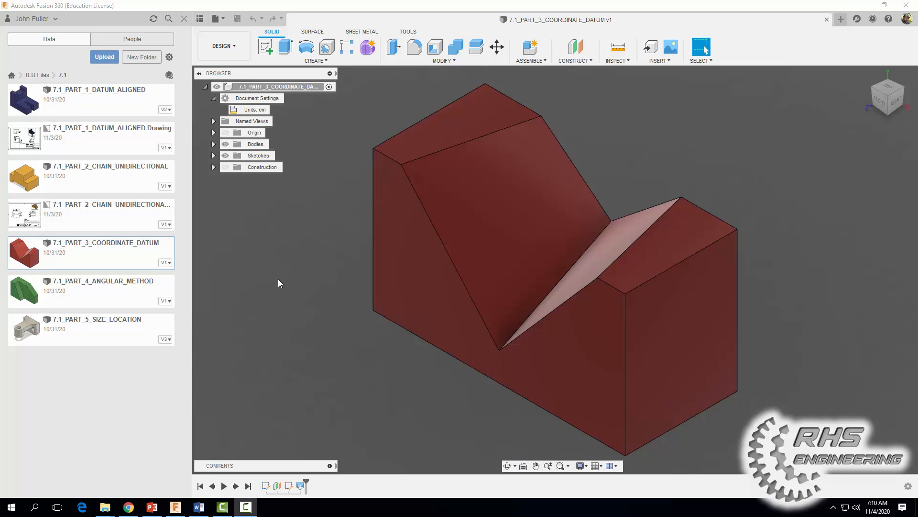
Create a new drawing from the design with the ASME standard, mm units and the A (11in x 8.5in) sheet size.
click(225, 47)
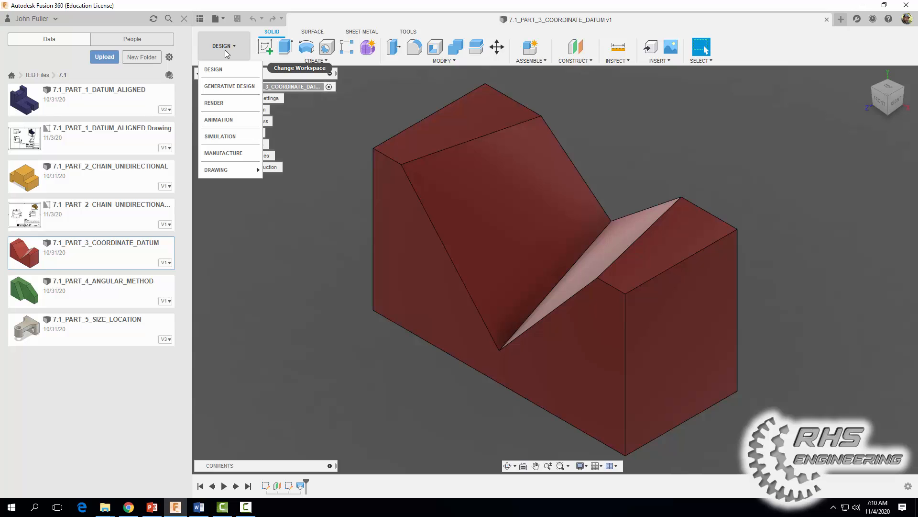
mouse_move(225, 170)
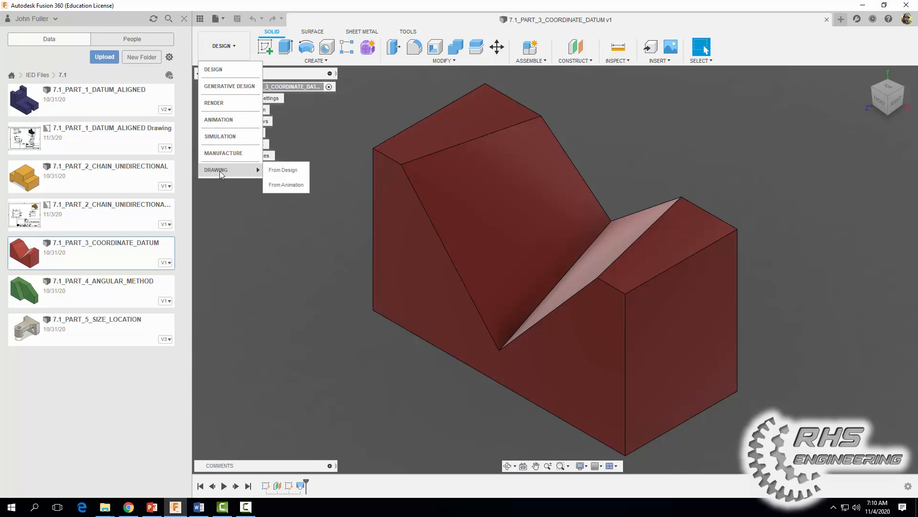
click(294, 173)
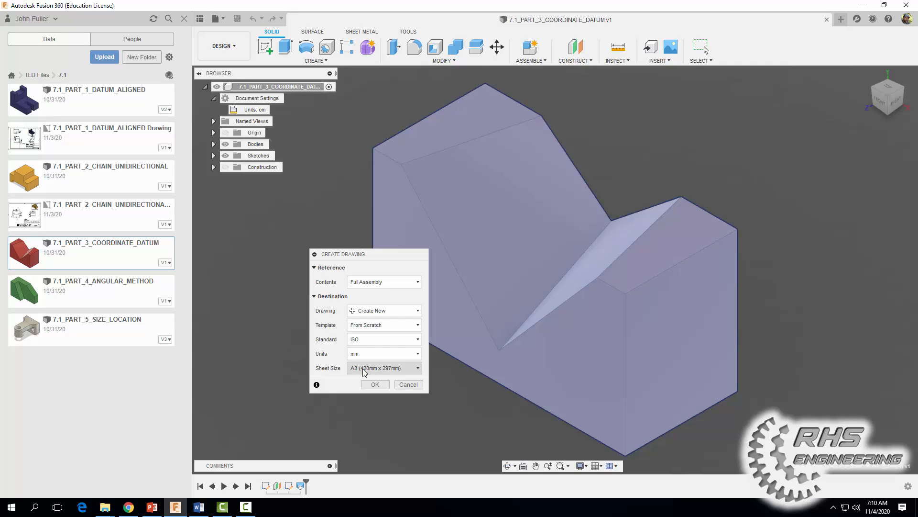
click(364, 339)
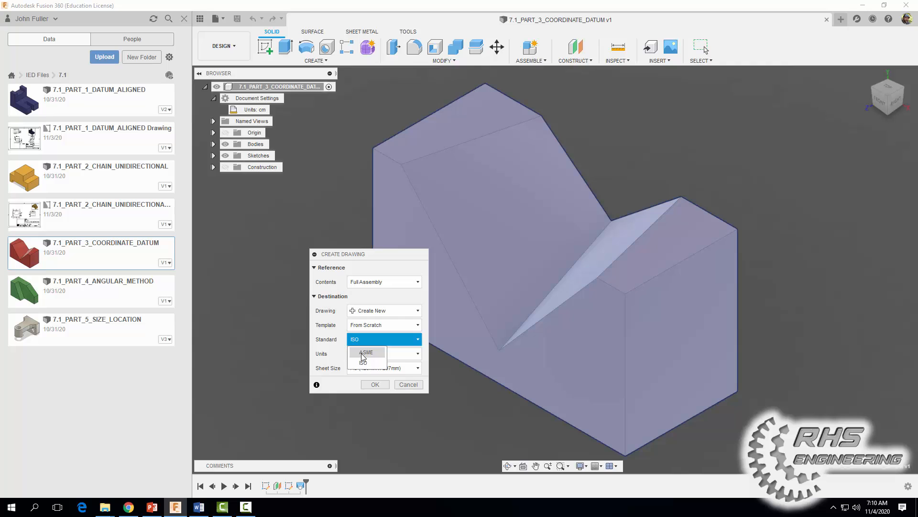
click(365, 352)
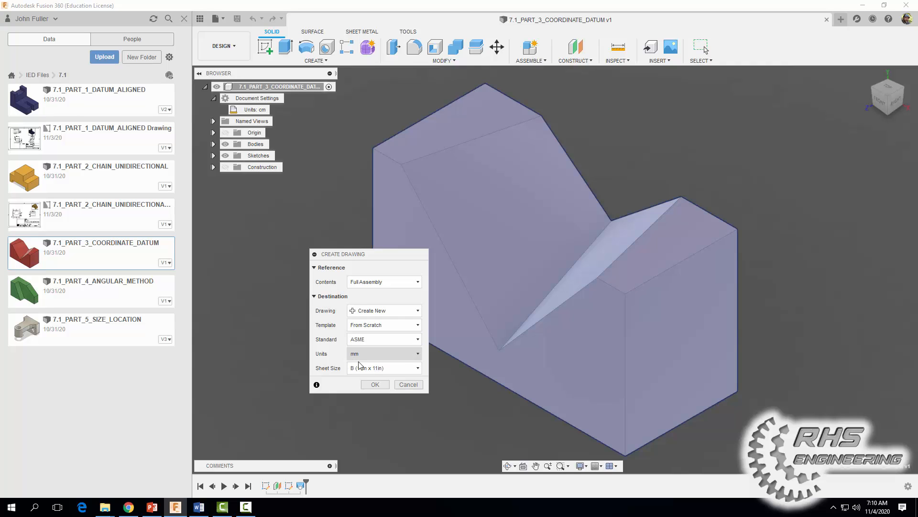
click(367, 356)
click(366, 368)
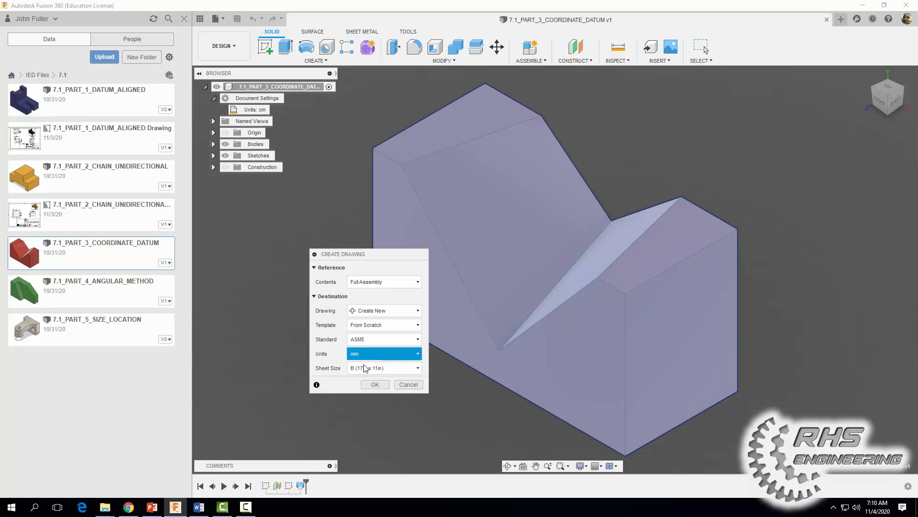
click(364, 354)
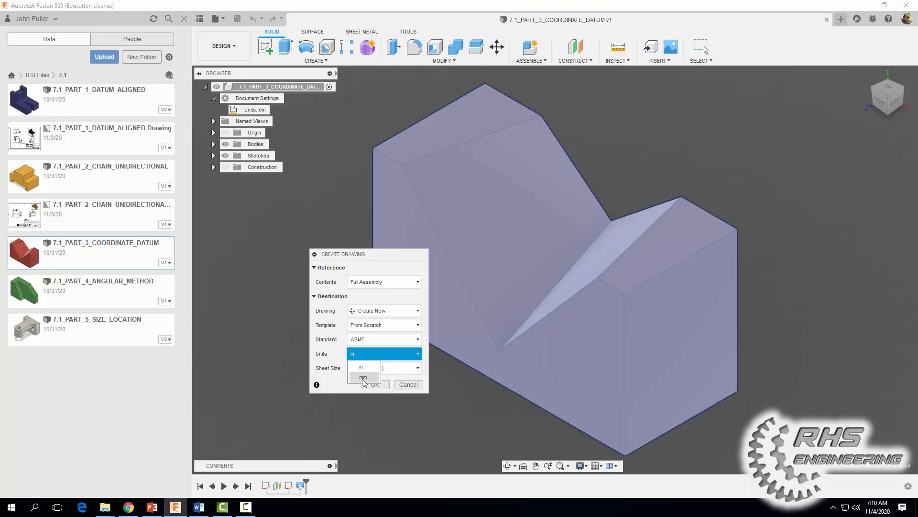
click(364, 379)
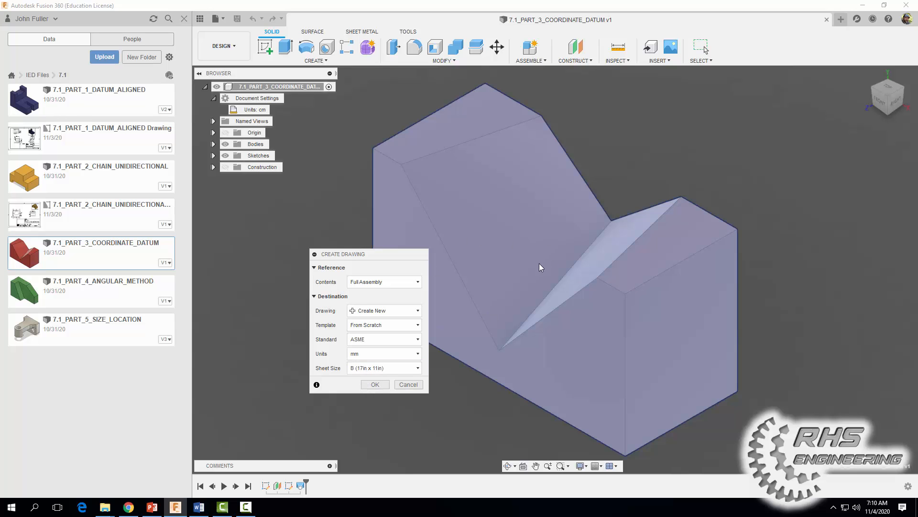
click(374, 370)
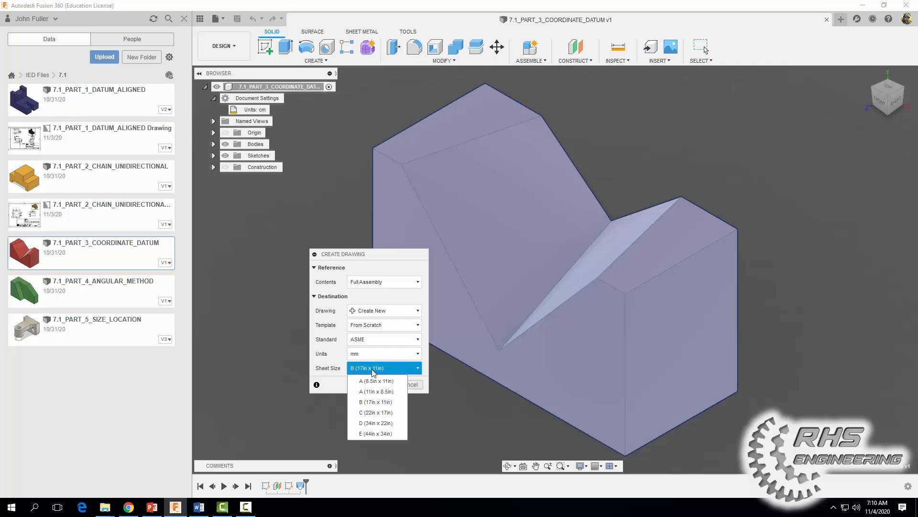
click(376, 392)
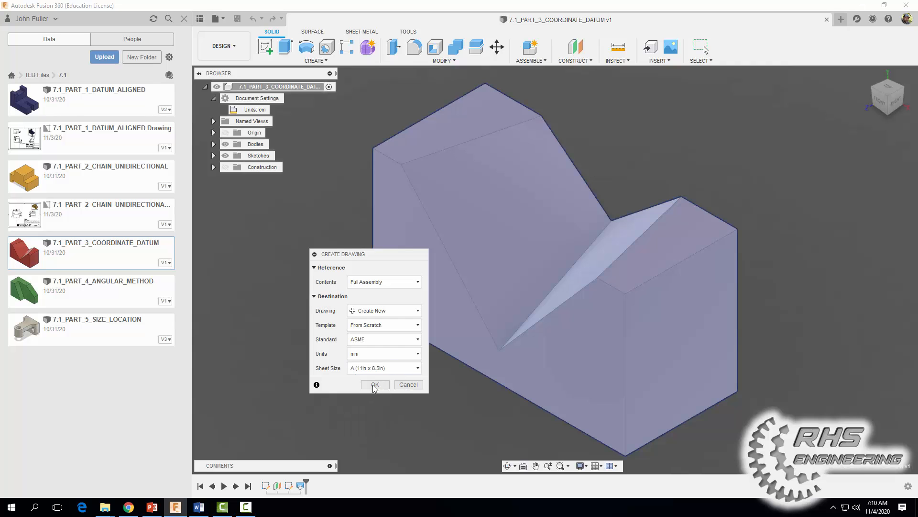
click(375, 384)
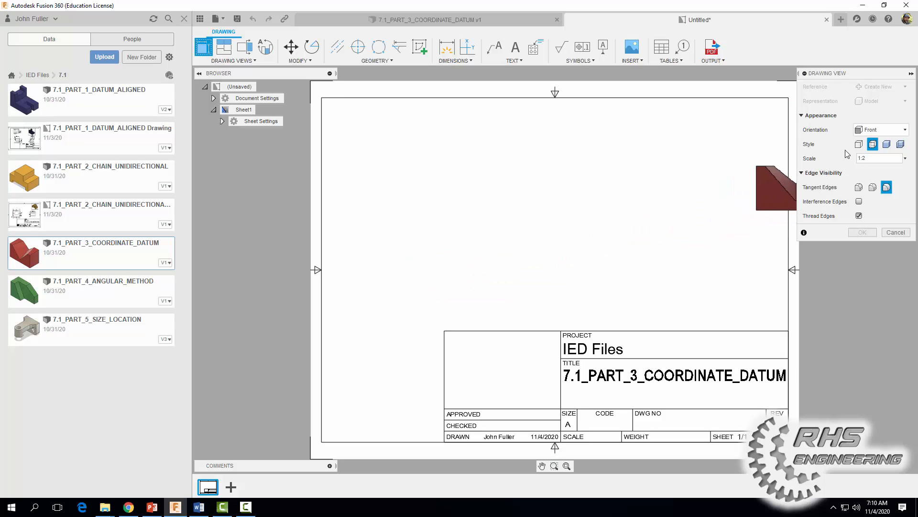
Place the front base view in the lower-left area of the sheet above the title block, with visible edges only at scale 1.3:2.
click(859, 145)
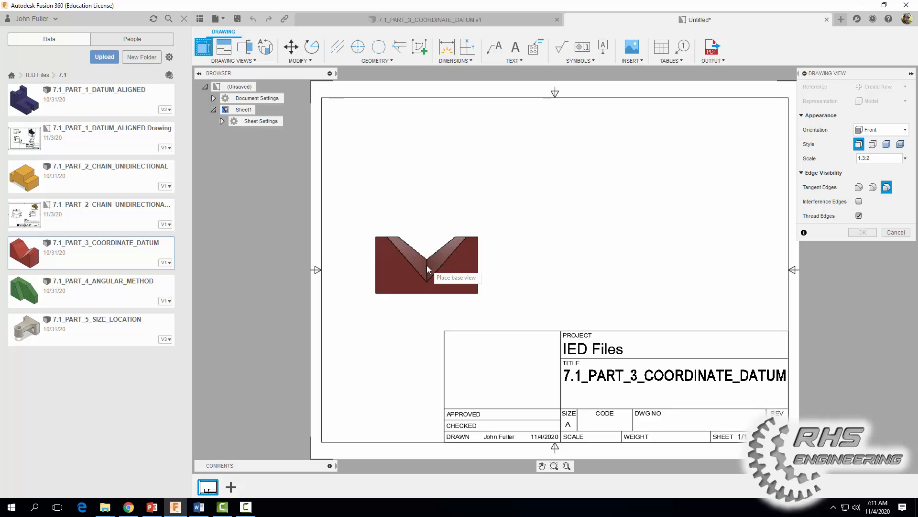
click(433, 267)
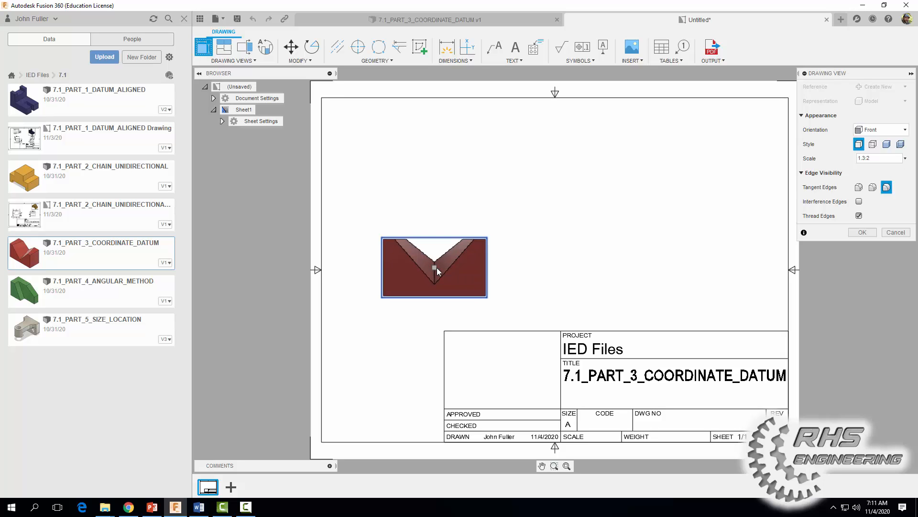
click(862, 232)
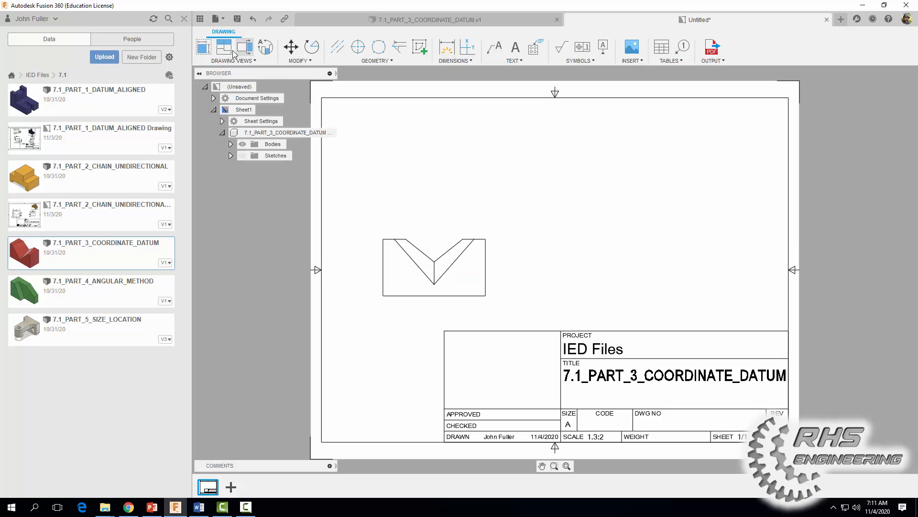
Add a base view in TOP orientation directly above the front view at scale 1.3:2.
click(201, 50)
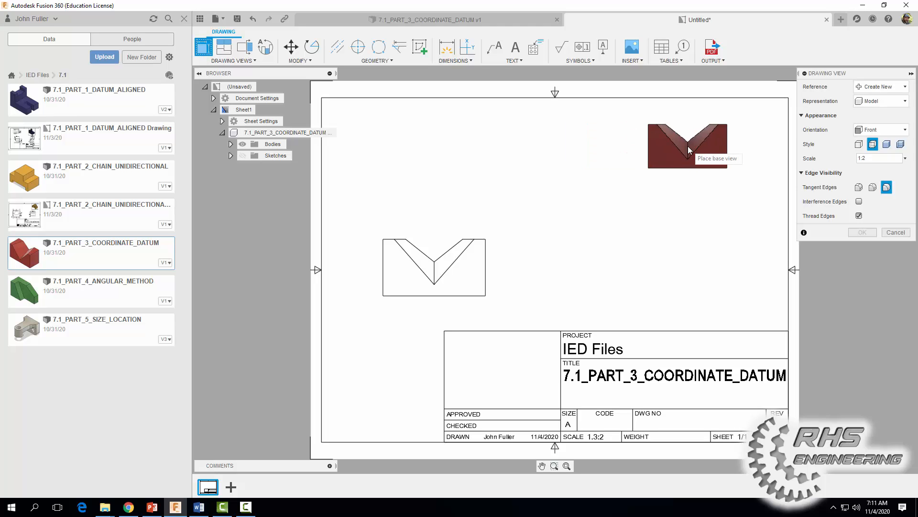
click(864, 130)
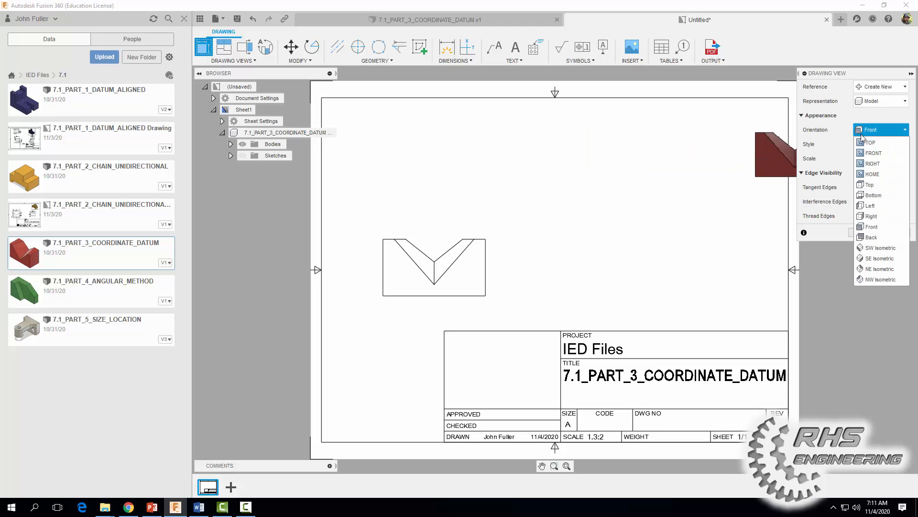
click(863, 143)
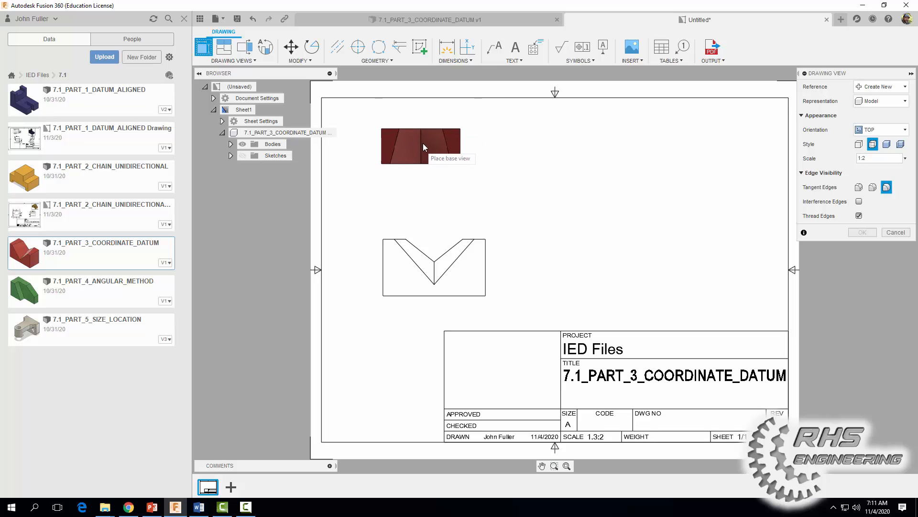
click(433, 150)
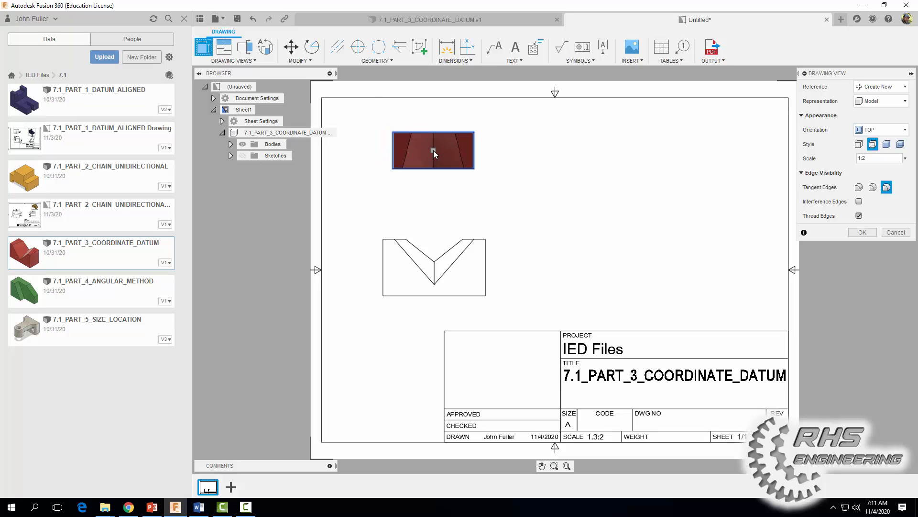
click(861, 158)
text(.3)
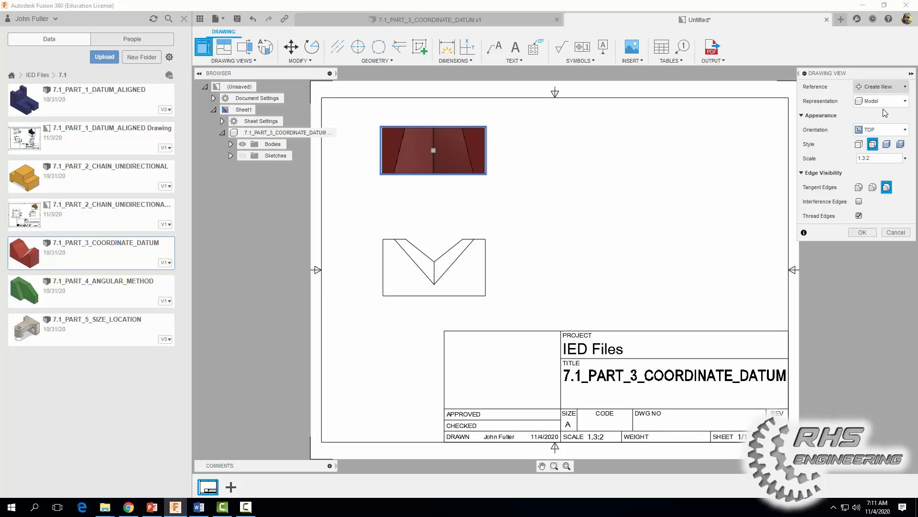
click(862, 232)
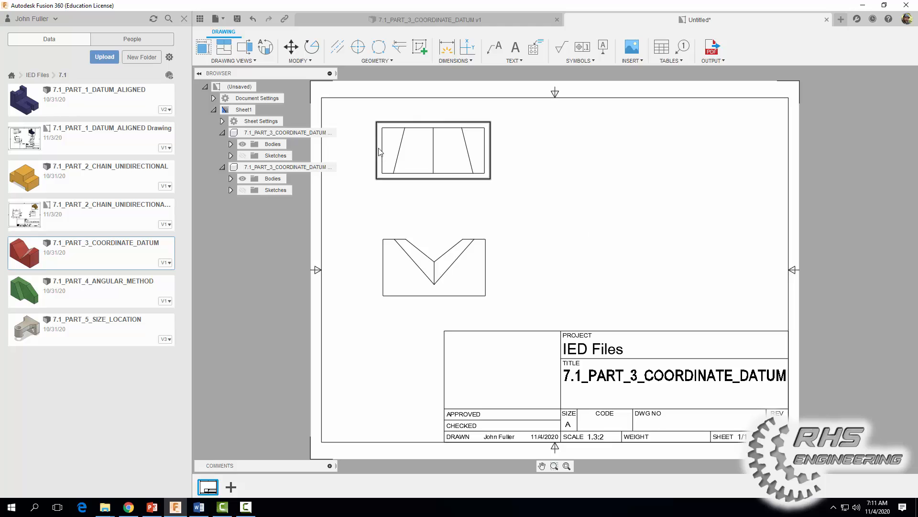
Add a shaded NE Isometric view in the sheet's upper-right area at scale 1.3:2.
click(204, 46)
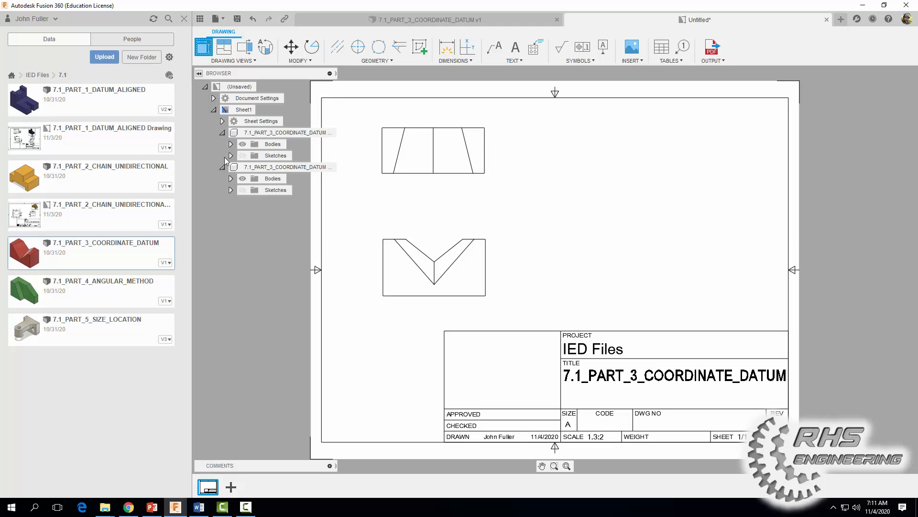
click(880, 130)
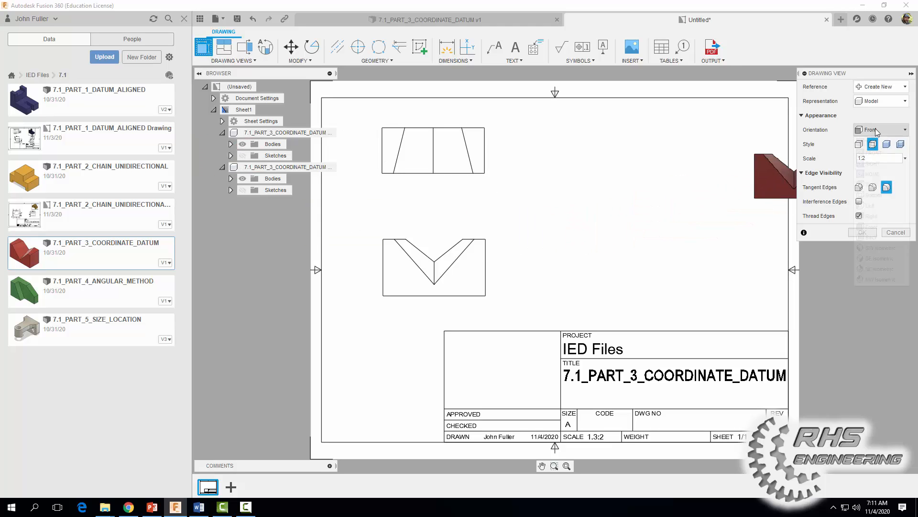
click(880, 269)
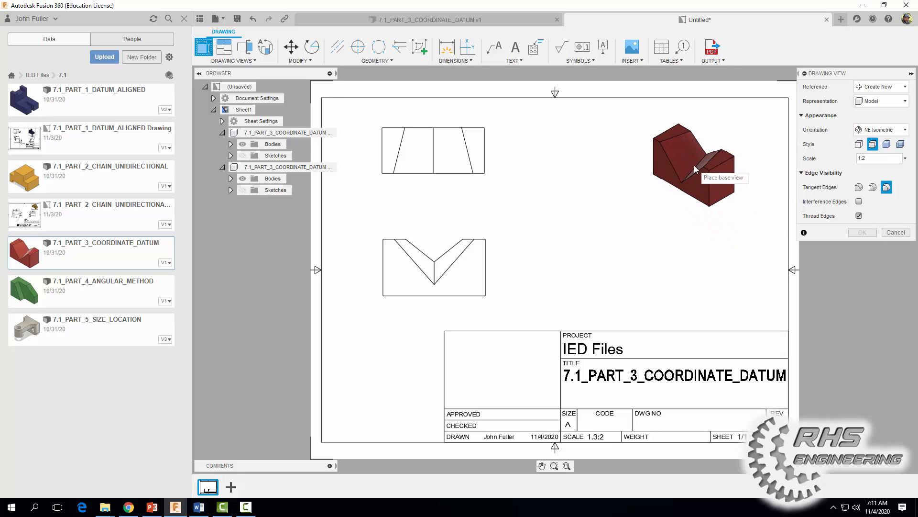
click(887, 144)
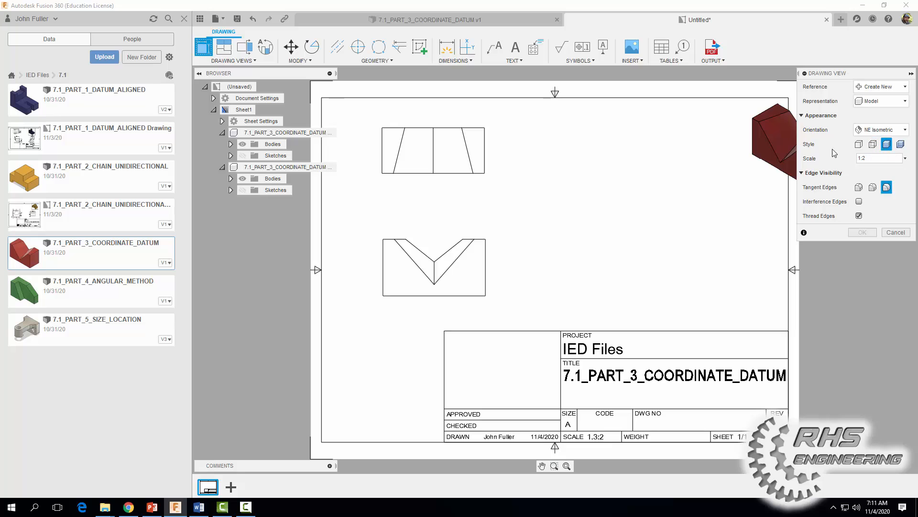
click(862, 156)
text(.3)
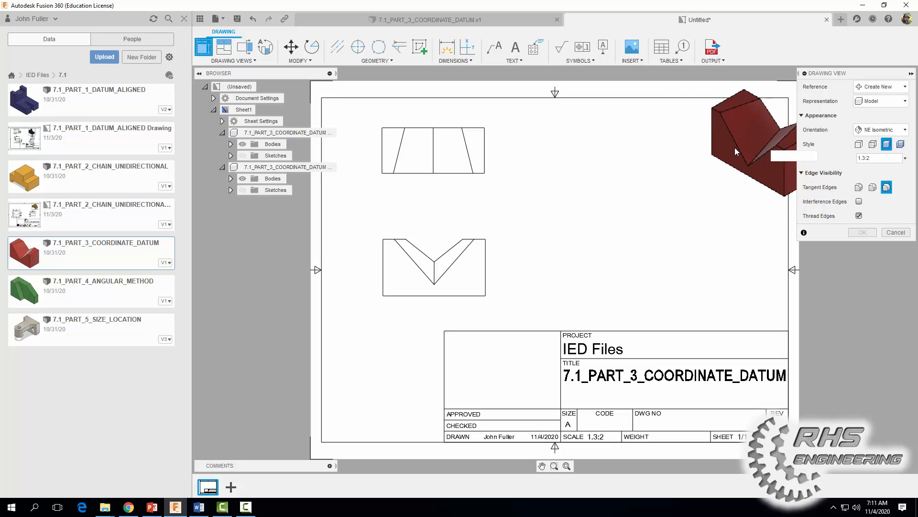
click(685, 168)
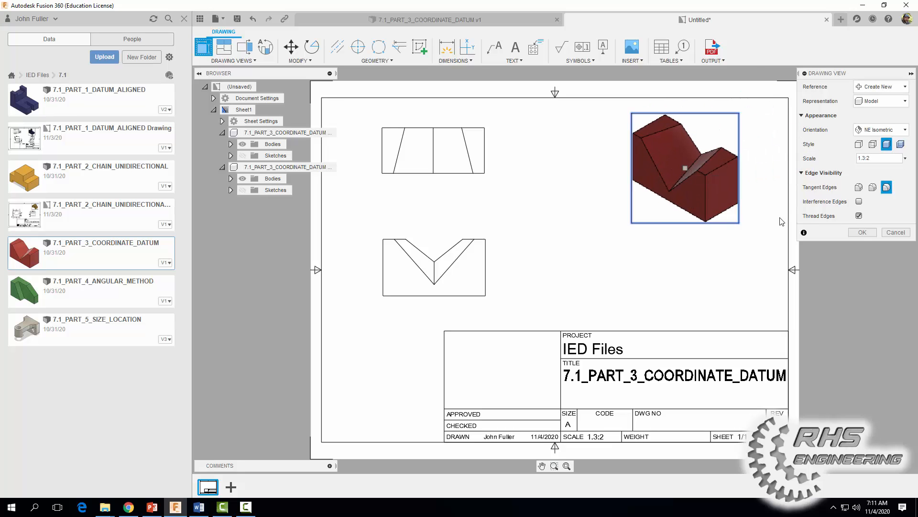
click(862, 232)
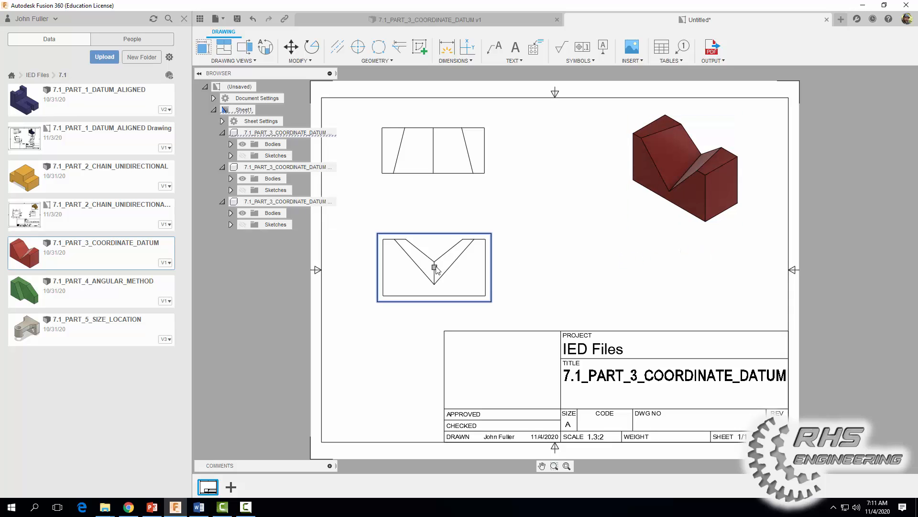
Move the front and top views a little to the right, keeping them roughly aligned one above the other.
drag(434, 268, 466, 268)
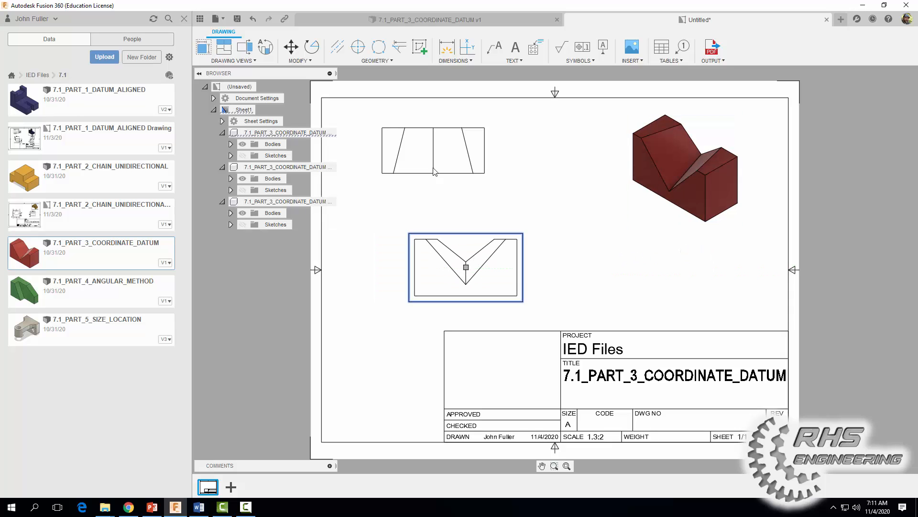
drag(433, 148, 467, 152)
click(613, 265)
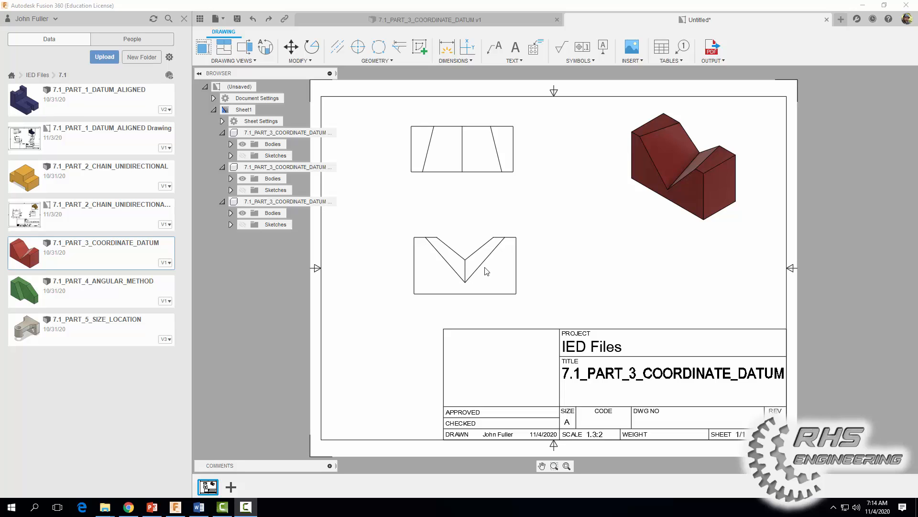
Try an angular dimension between the front view's vertical centre edge and the right slanted notch edge, and delete it.
click(446, 48)
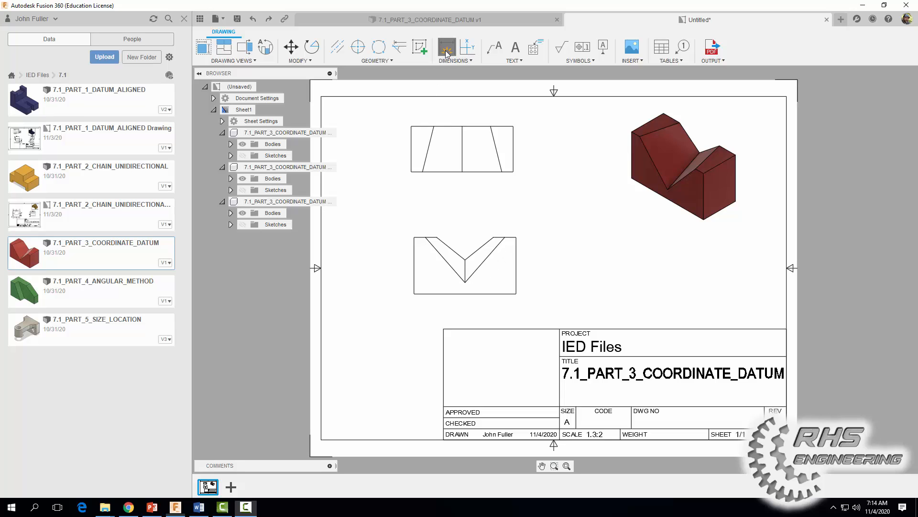
click(479, 271)
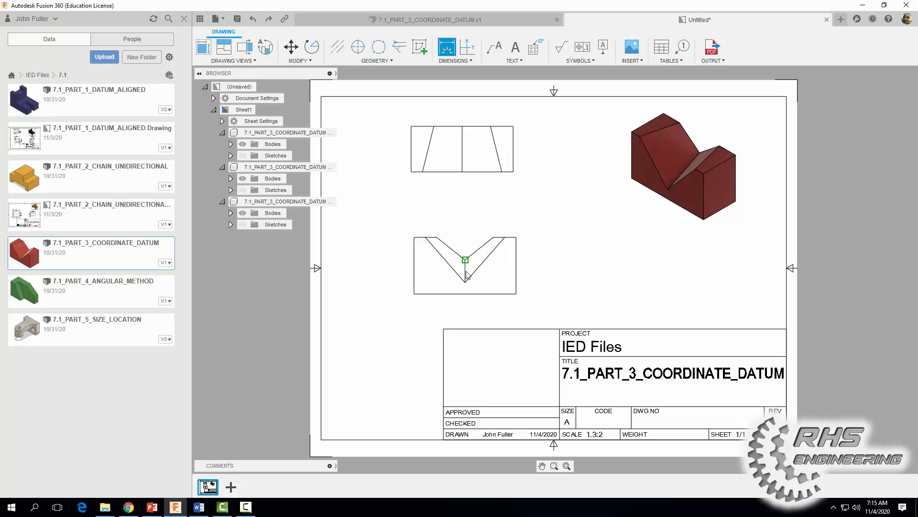
click(466, 261)
click(502, 204)
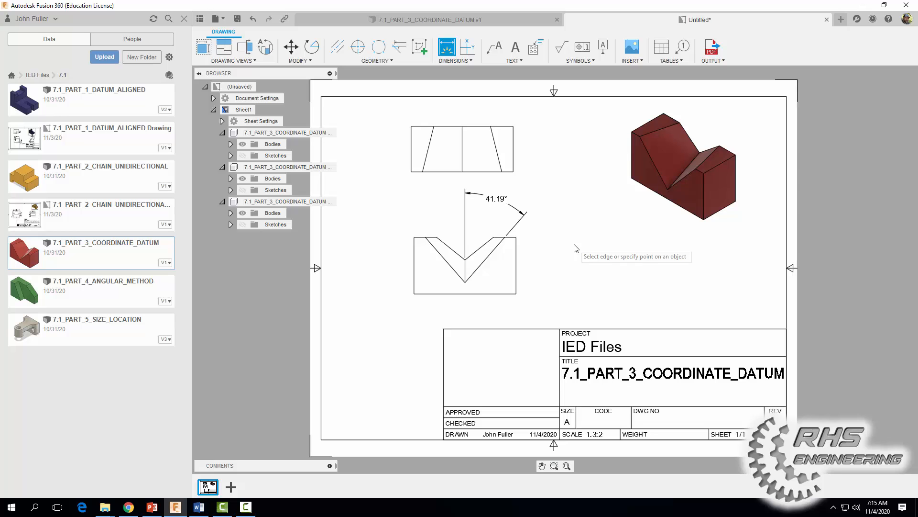
key(Escape)
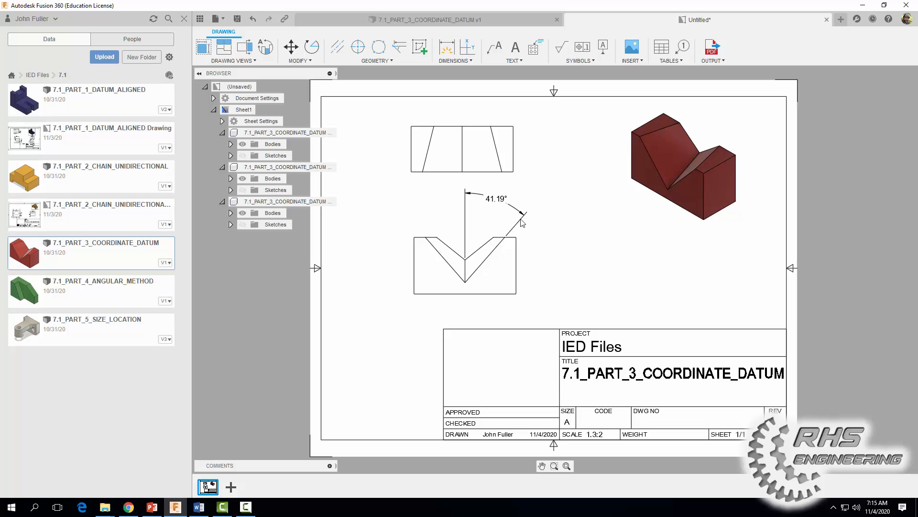
click(500, 202)
key(Delete)
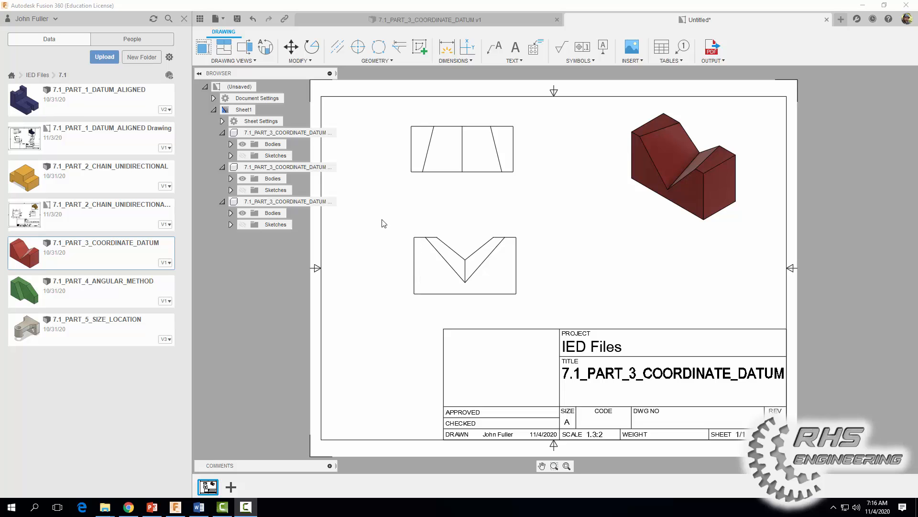
Dimension the horizontal distances from the front view's lower-left corner to the two left notch corners on the top edge, stacked above the view.
click(446, 48)
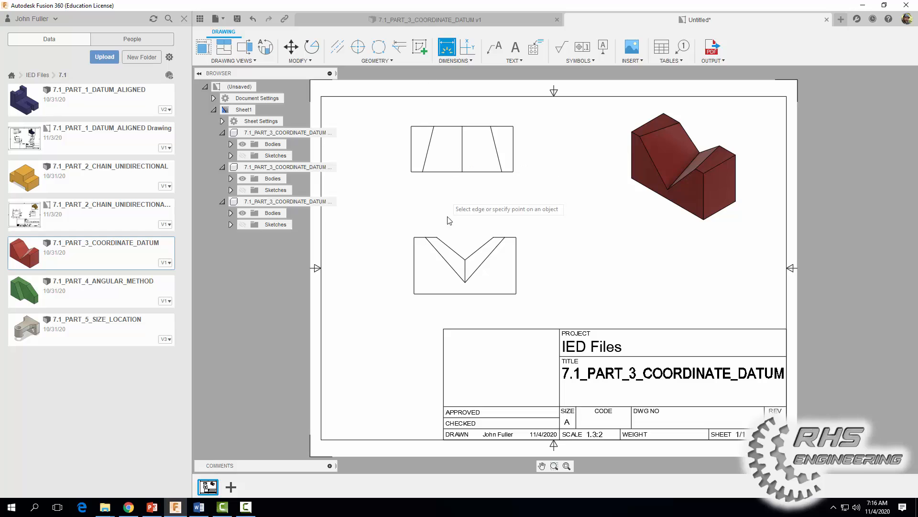
click(415, 293)
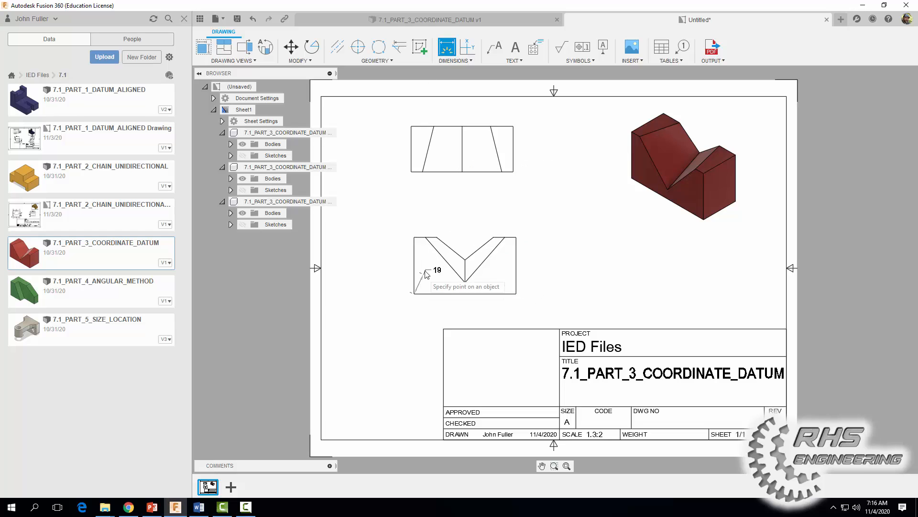
click(426, 237)
click(416, 232)
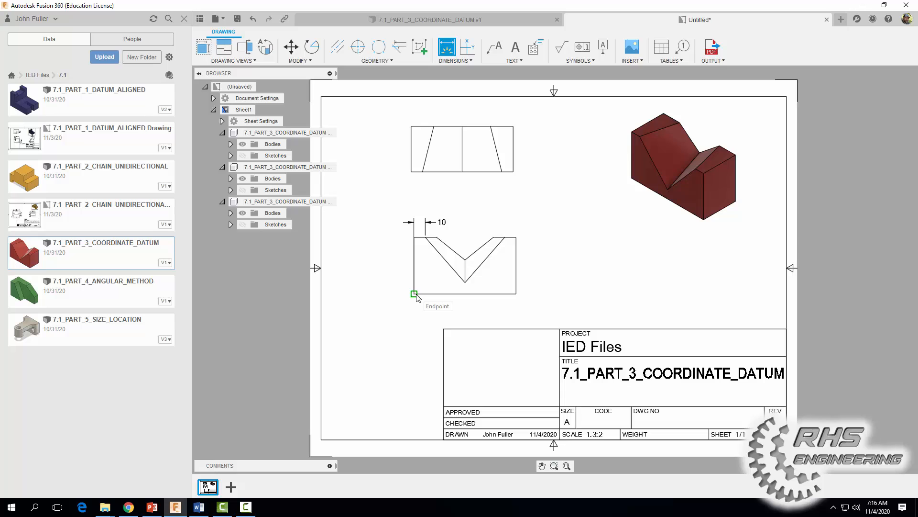
click(415, 294)
click(437, 237)
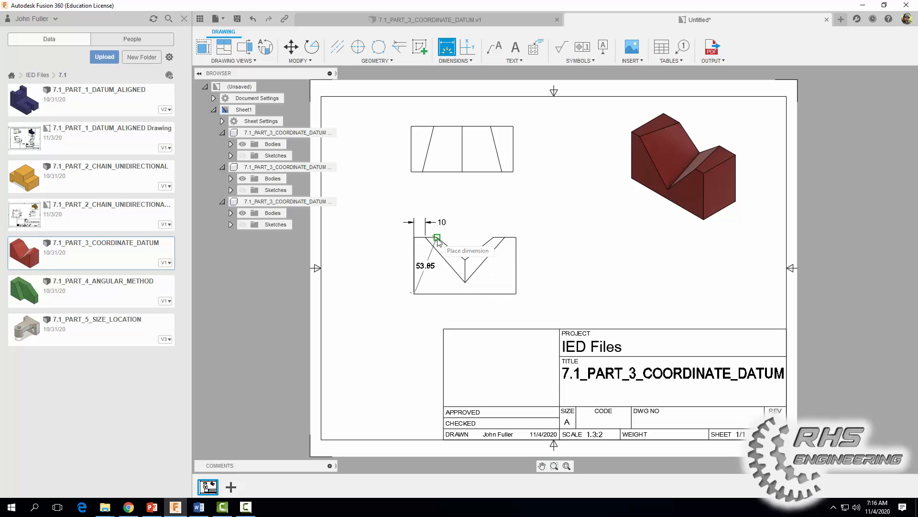
click(444, 208)
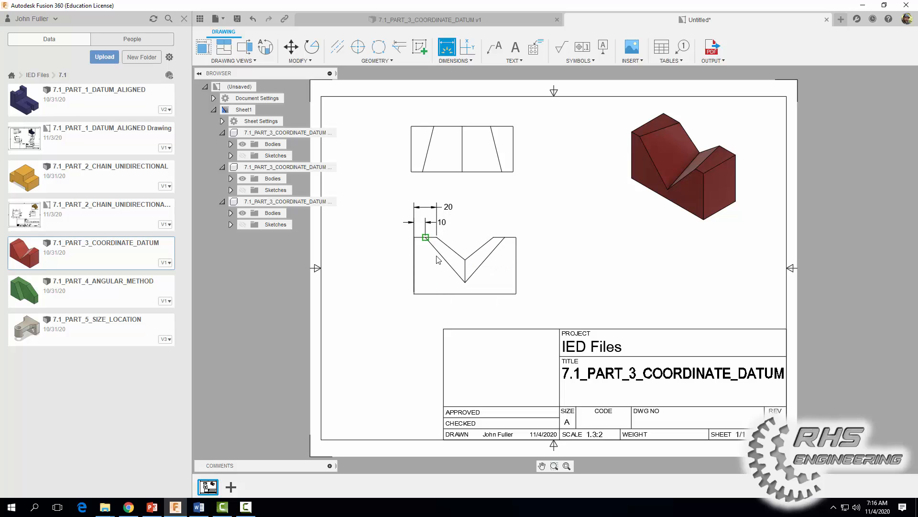
Dimension horizontally from the lower-left corner to the notch's upper centre vertex and the right inner notch corner, stacked above the earlier dimensions.
click(415, 293)
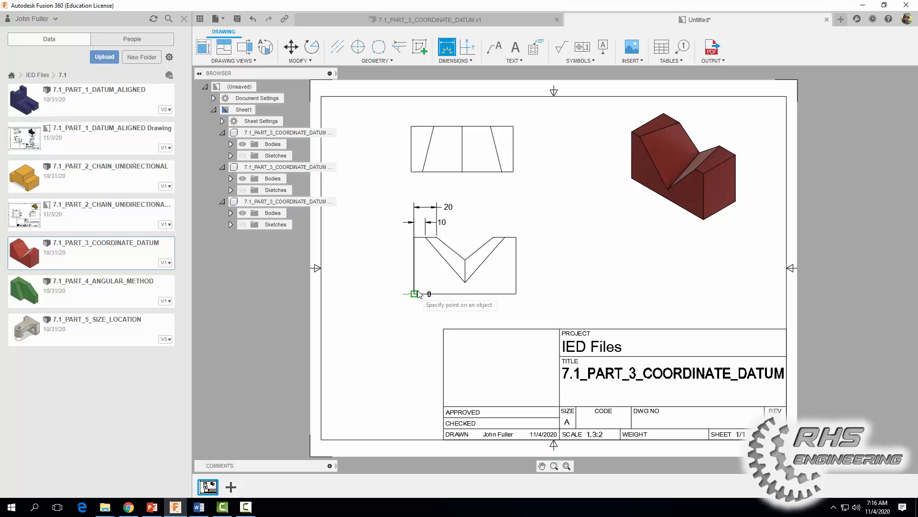
click(466, 261)
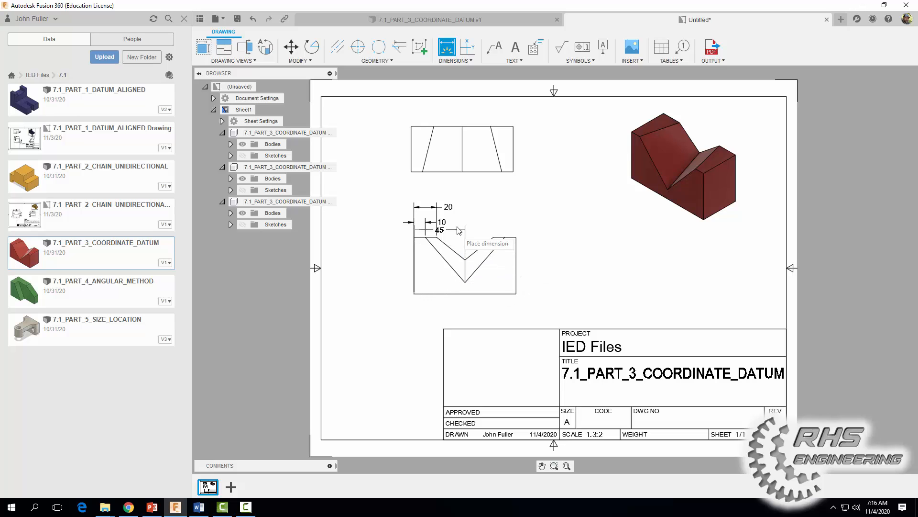
click(456, 197)
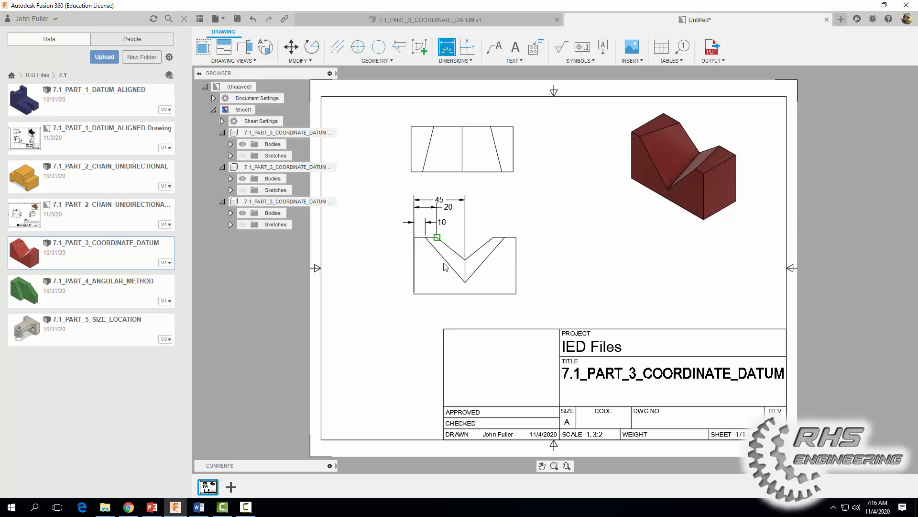
click(414, 294)
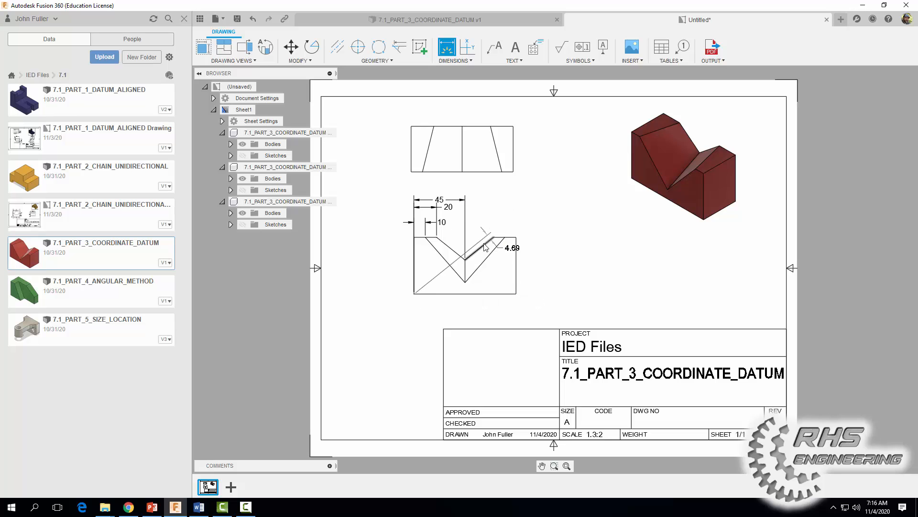
click(492, 223)
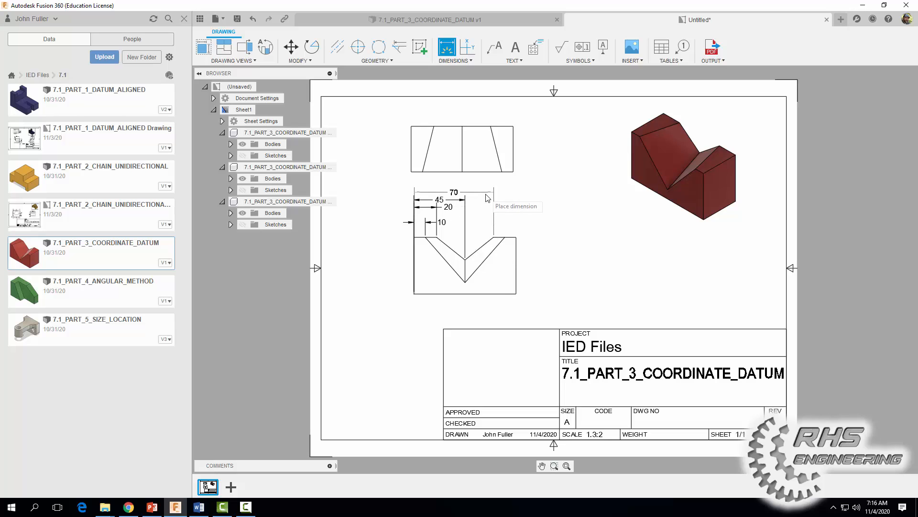
click(487, 195)
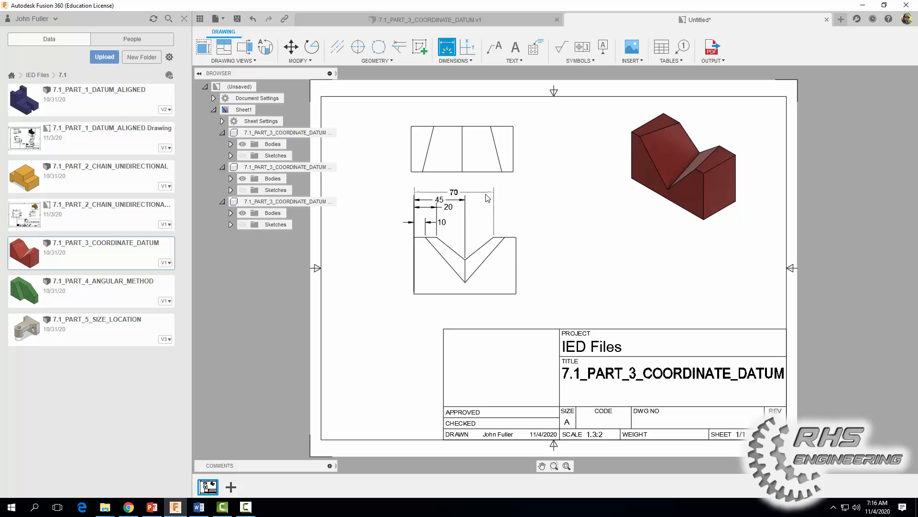
Dimension horizontally from the lower-left corner to the right outer notch corner and the block's upper-right corner, above the other dimensions.
click(414, 293)
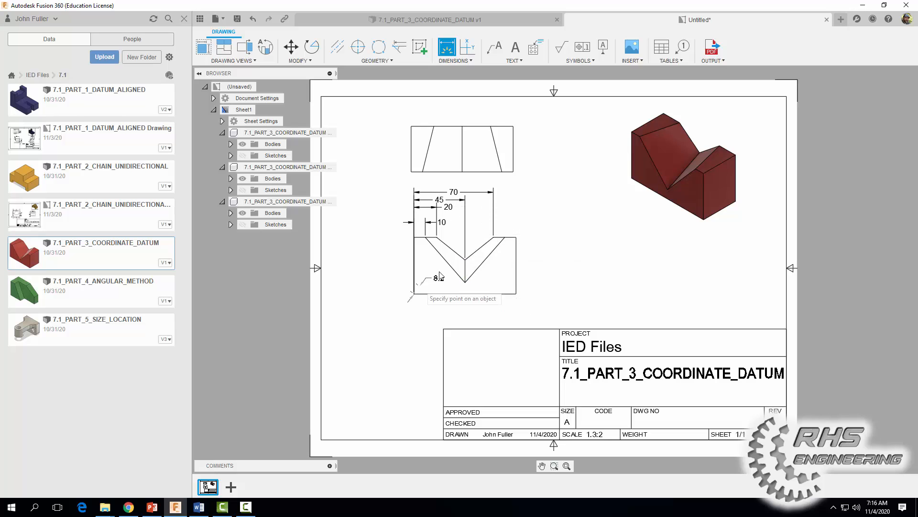
click(505, 239)
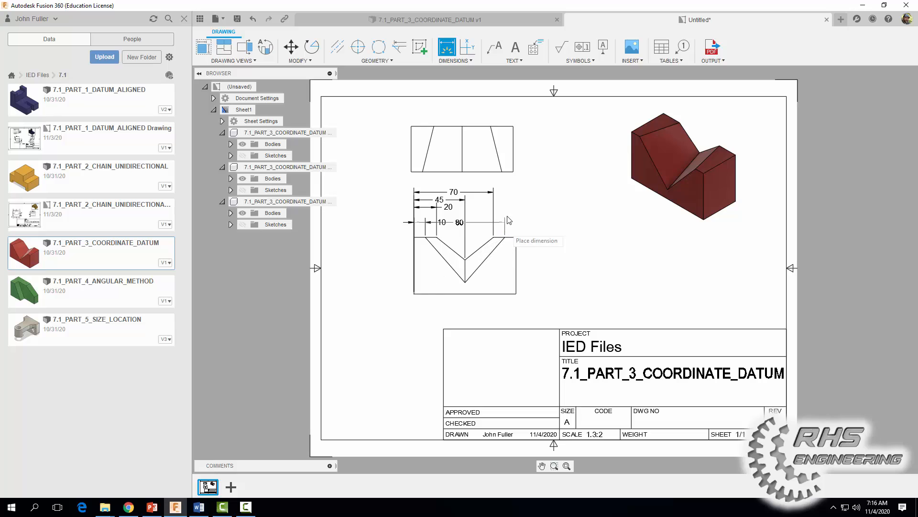
click(506, 186)
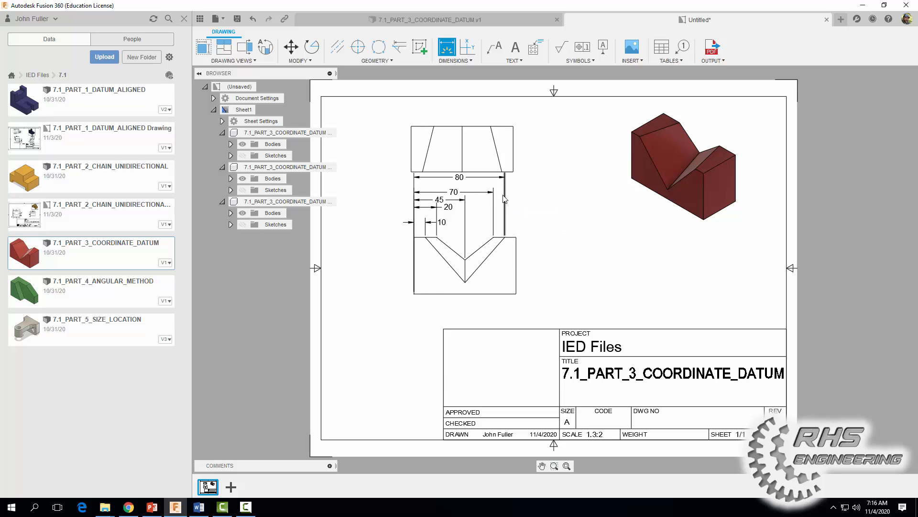
click(415, 293)
click(517, 238)
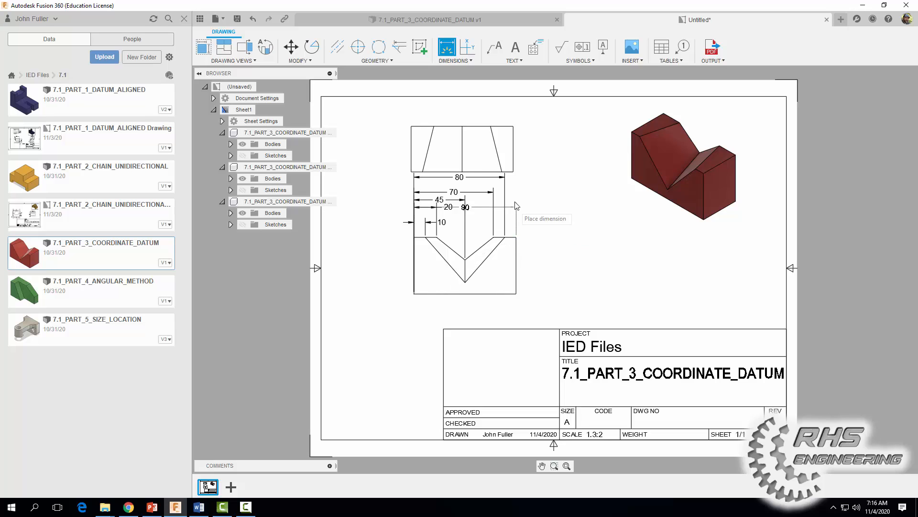
click(513, 164)
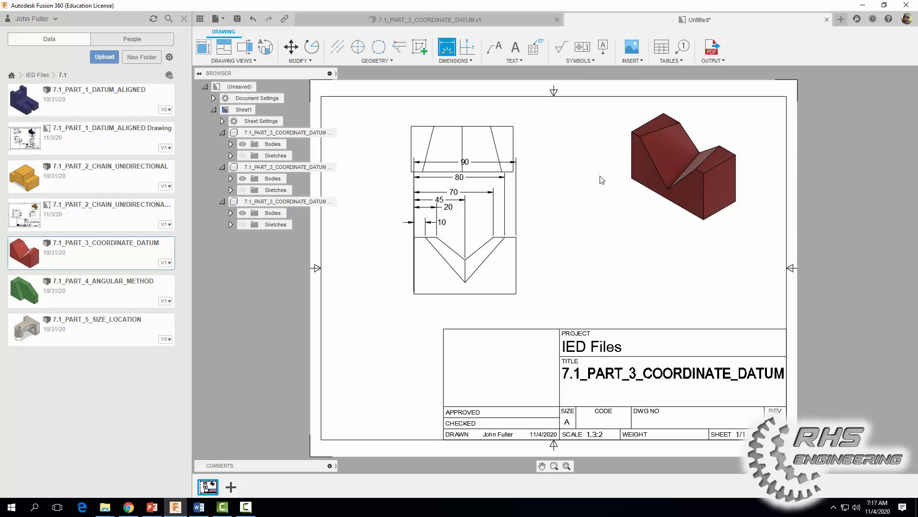
key(Escape)
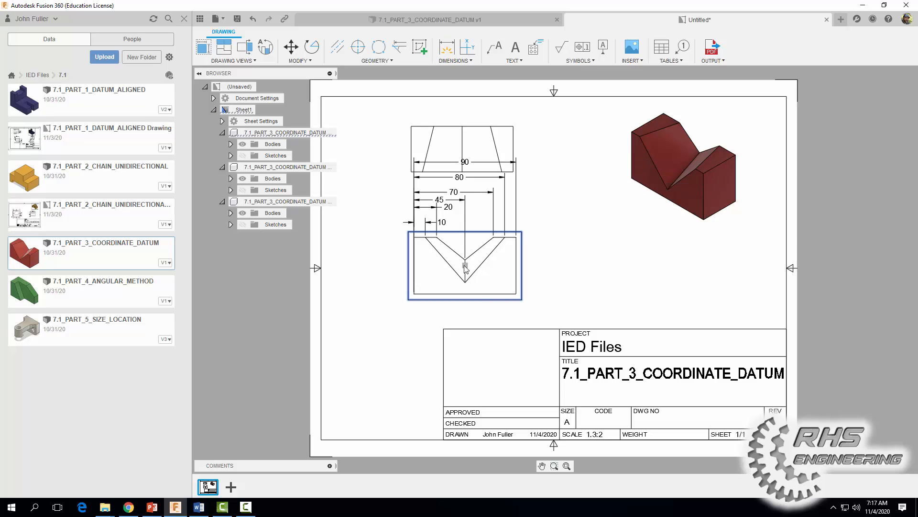
Move the front view with its dimensions down and the top view up to clear the overlap between them.
drag(465, 268, 466, 284)
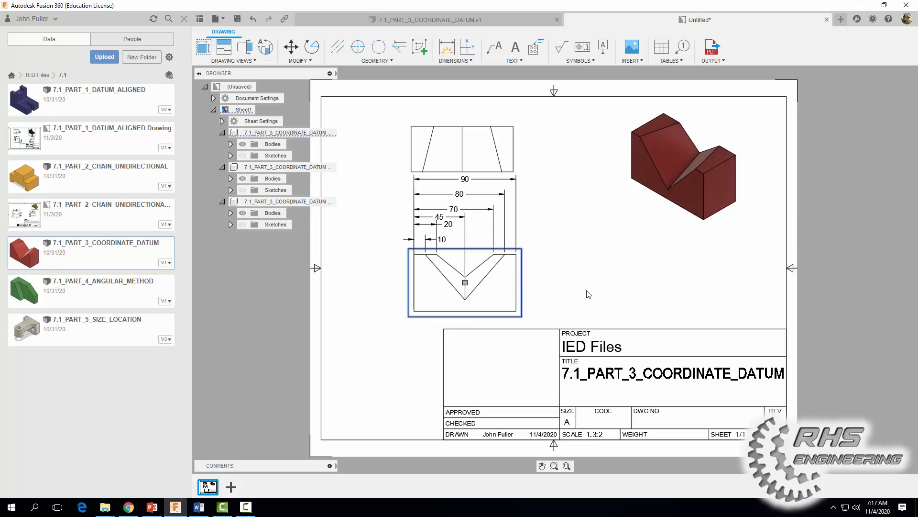
click(590, 284)
click(463, 153)
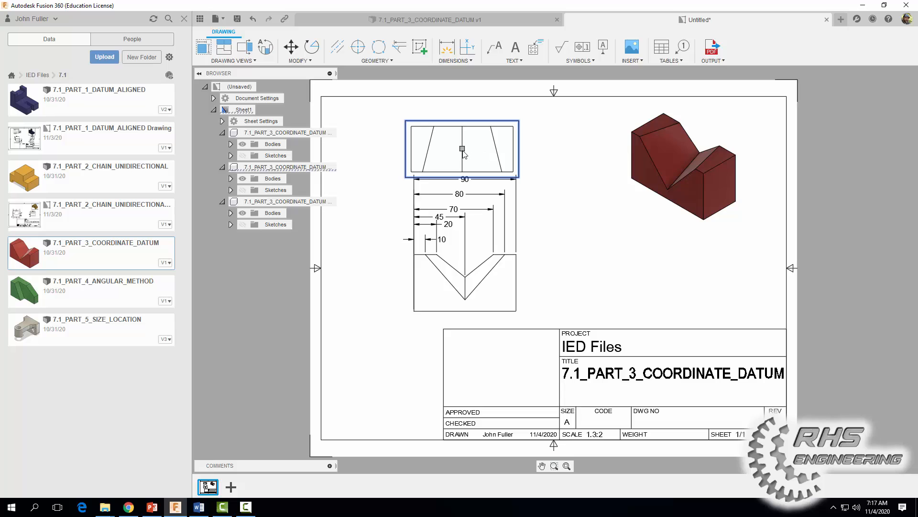
mouse_move(463, 153)
mouse_down()
mouse_move(465, 119)
mouse_move(463, 137)
mouse_up()
click(580, 255)
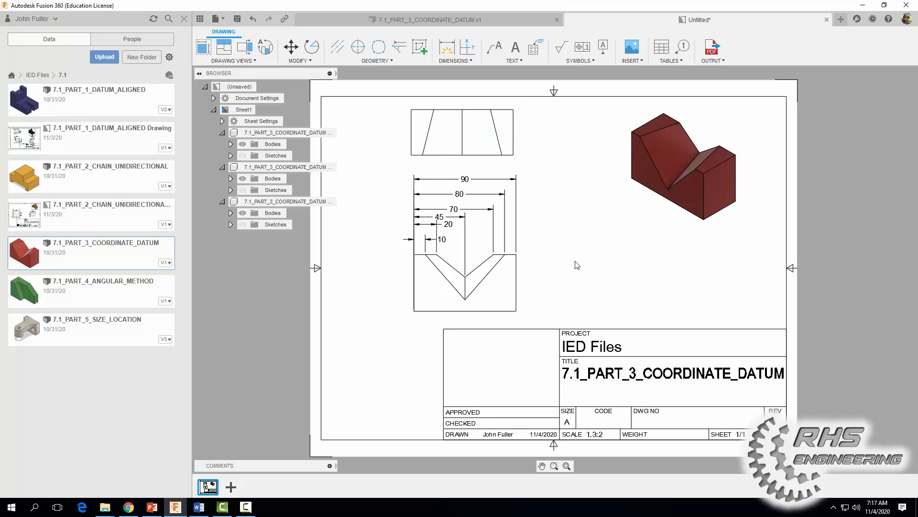
Move the text of the front view's horizontal 10 dimension outside its extension lines, to the left of the block.
click(440, 239)
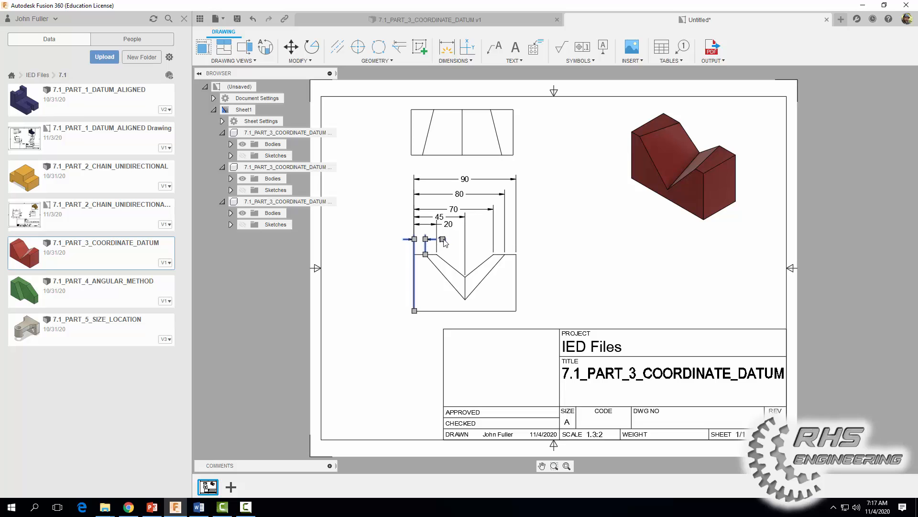
key(Escape)
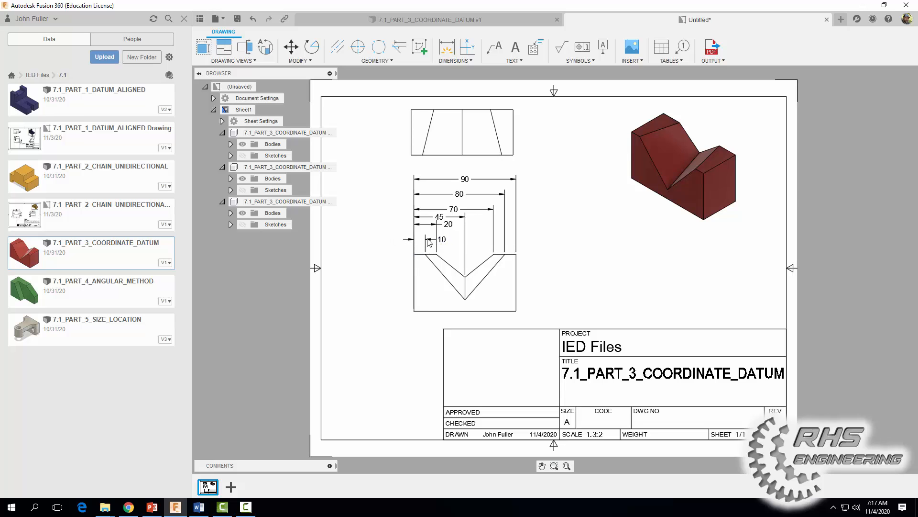
click(428, 239)
drag(441, 240, 402, 243)
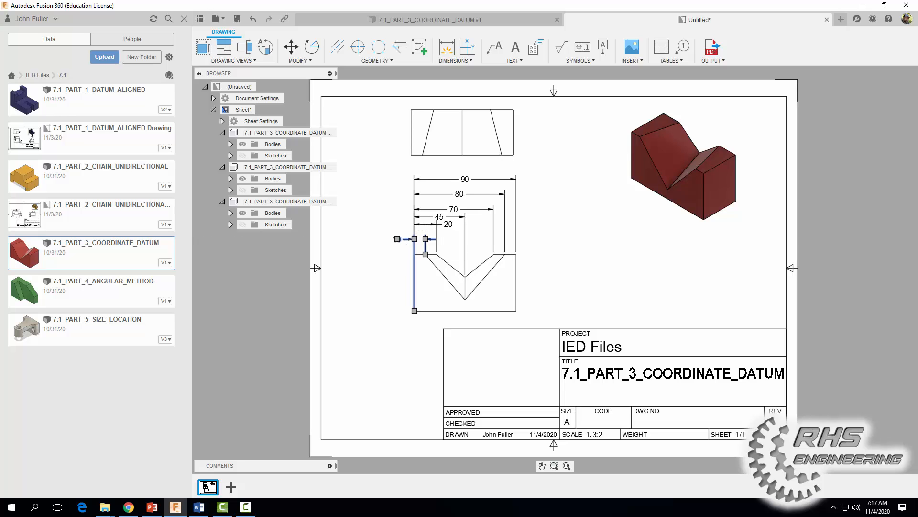
Shift the 45, 70 and 80 dimension lines above the front view so the stack is more evenly spaced.
click(440, 227)
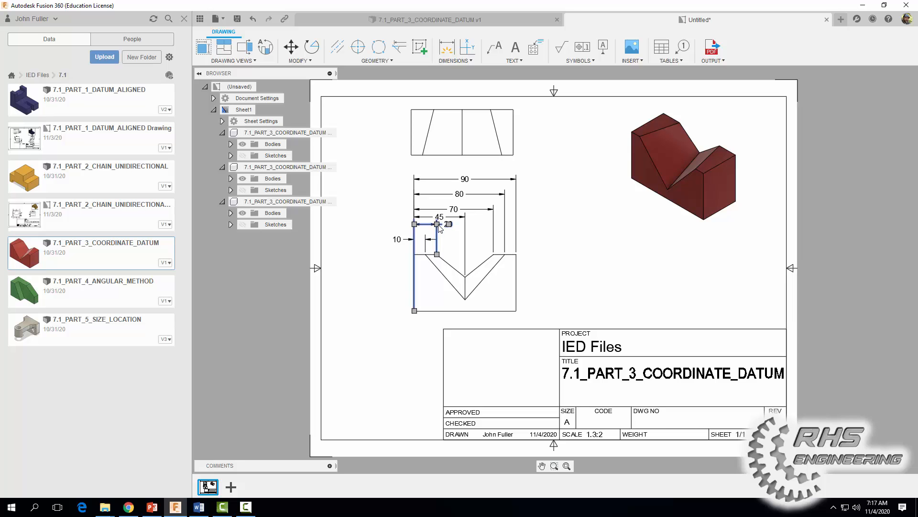
drag(440, 226, 453, 206)
click(457, 213)
click(594, 246)
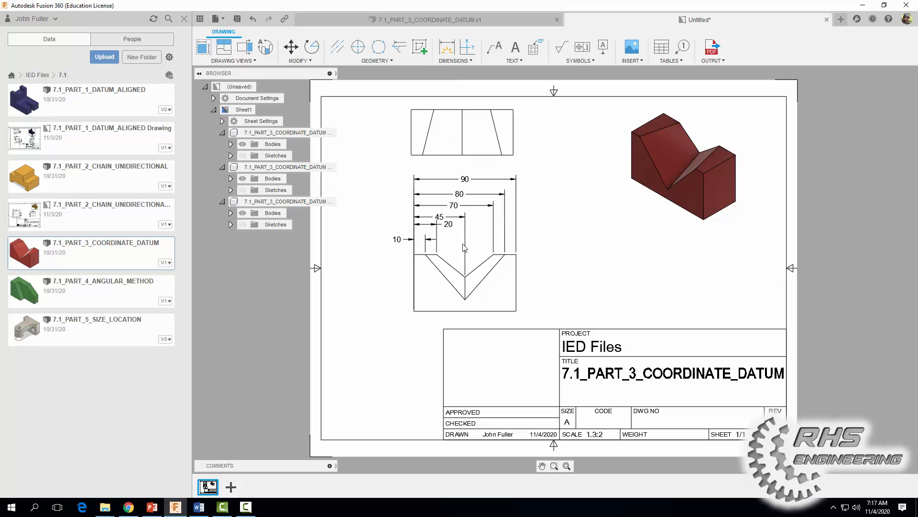
click(441, 219)
drag(441, 219, 461, 191)
click(454, 206)
click(466, 195)
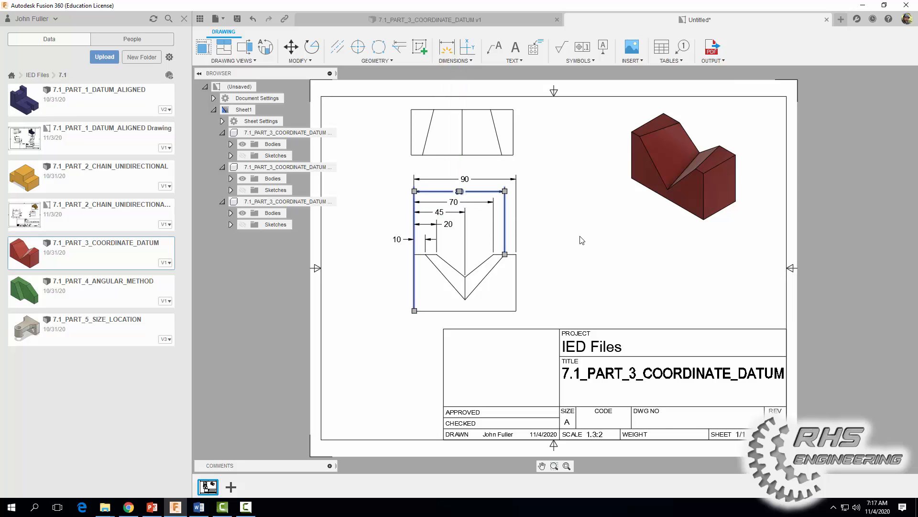
click(581, 236)
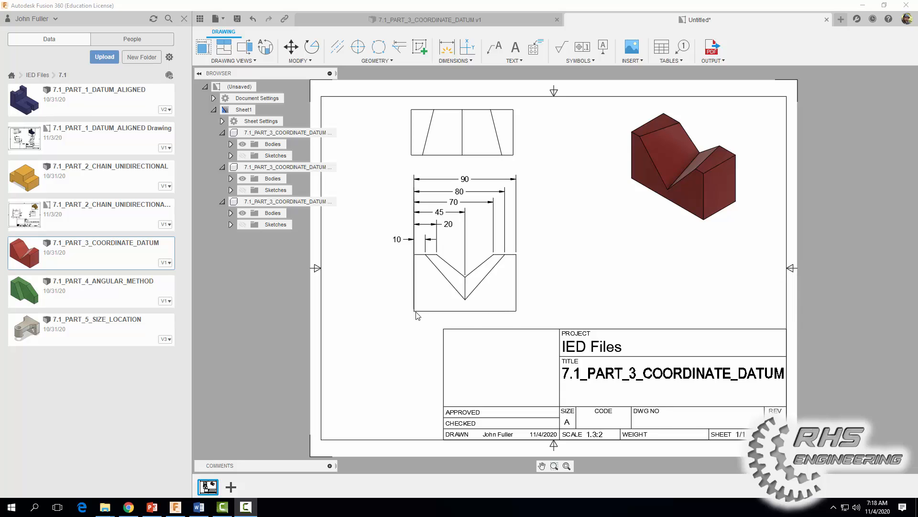
Dimension the vertical distances from the front view's lower-left corner to the notch's lower and upper centre vertices, placed right of the view.
click(448, 49)
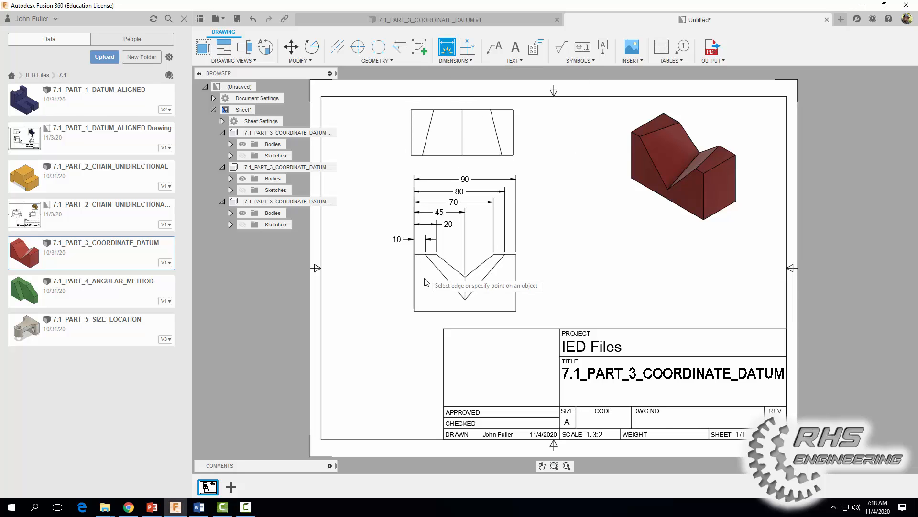
click(414, 311)
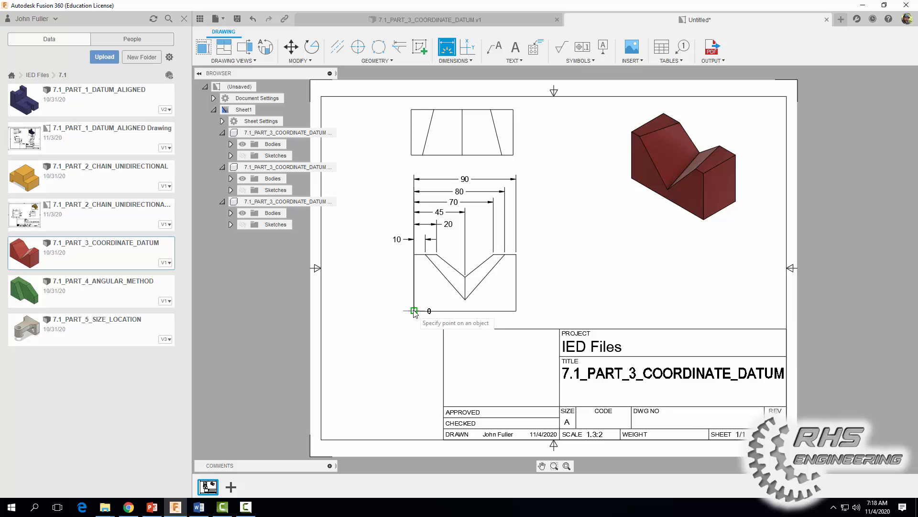
click(465, 299)
click(525, 305)
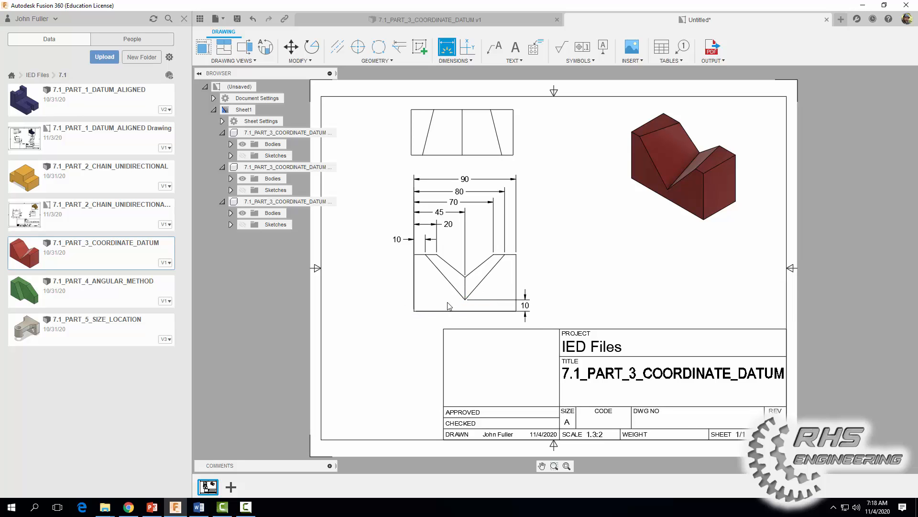
click(414, 311)
click(465, 277)
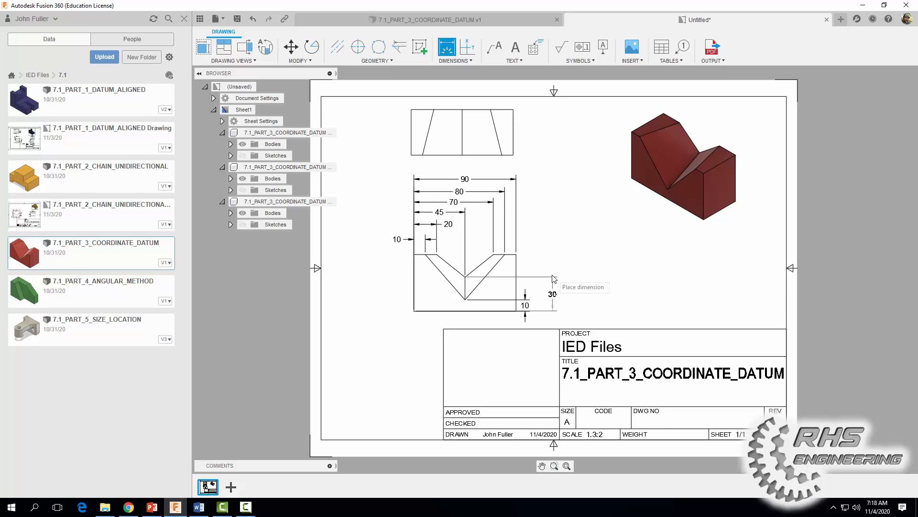
click(553, 279)
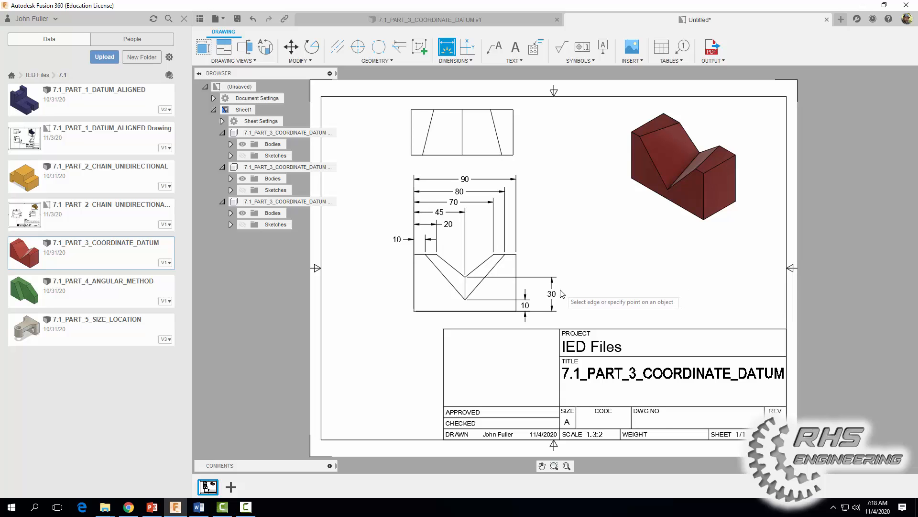
Dimension the front view's overall height from the lower-left corner to the upper-right corner, outside the other vertical dimensions.
click(415, 311)
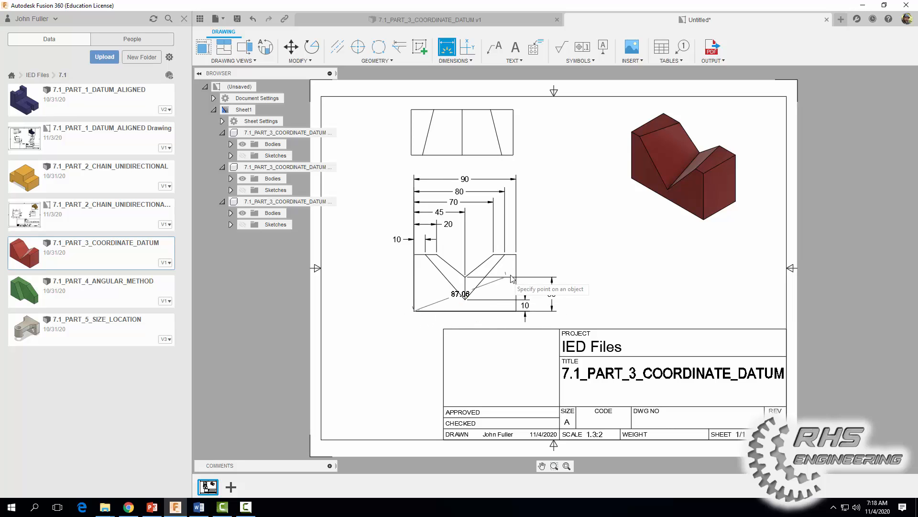
click(516, 254)
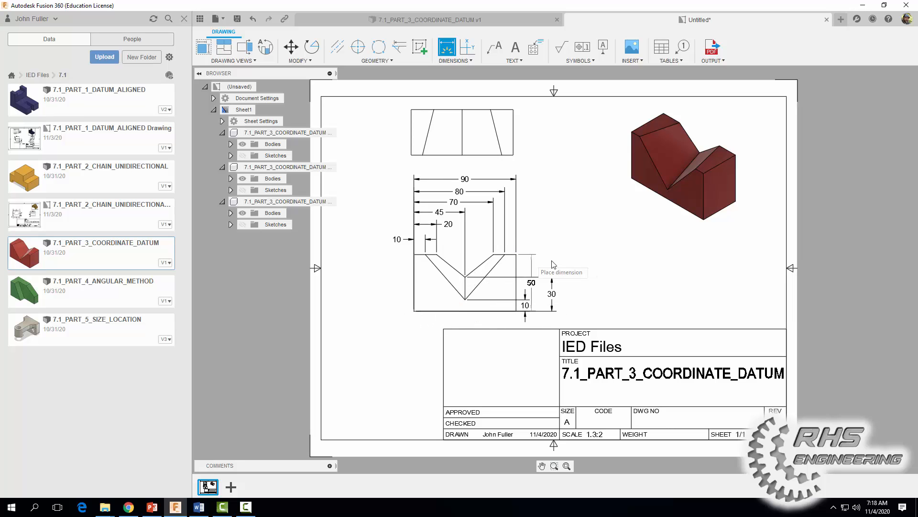
click(576, 265)
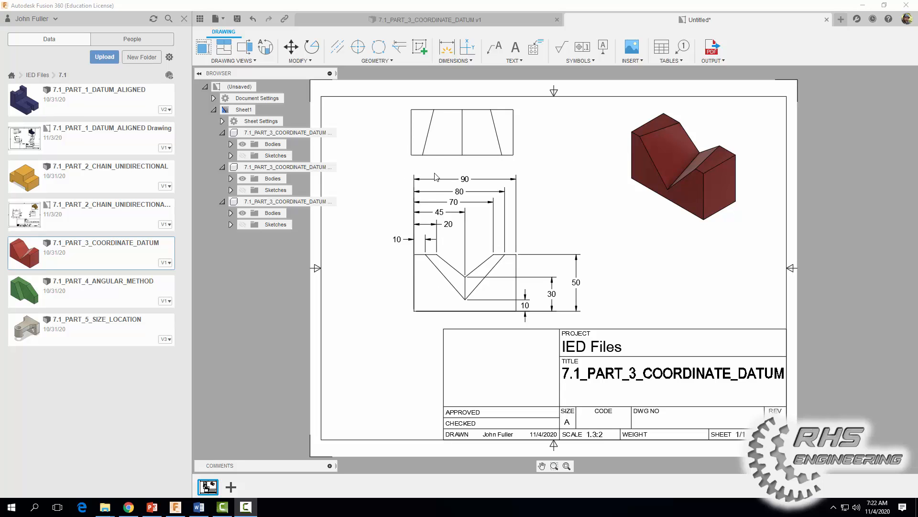
click(446, 48)
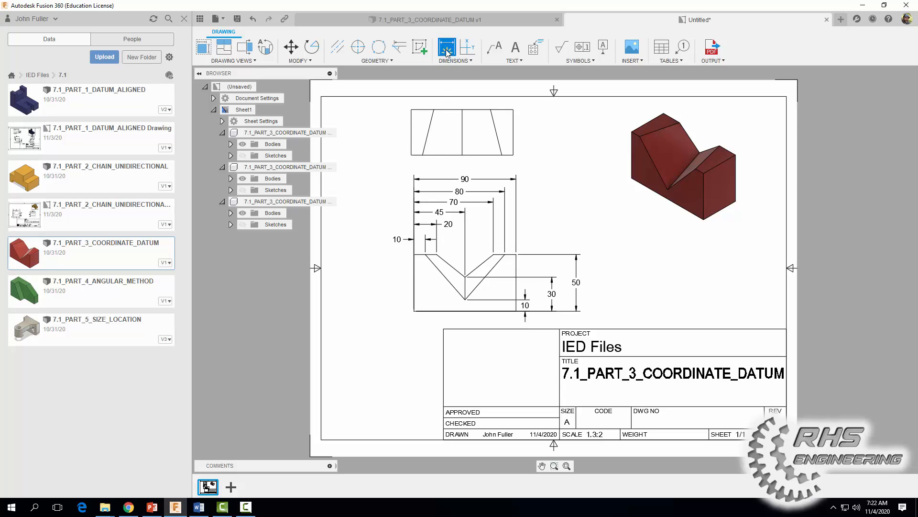
click(449, 283)
click(465, 288)
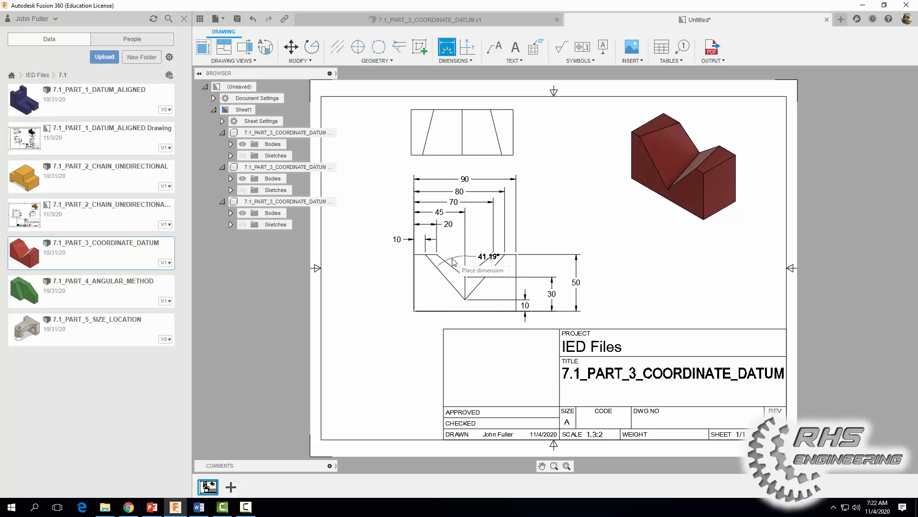
key(Escape)
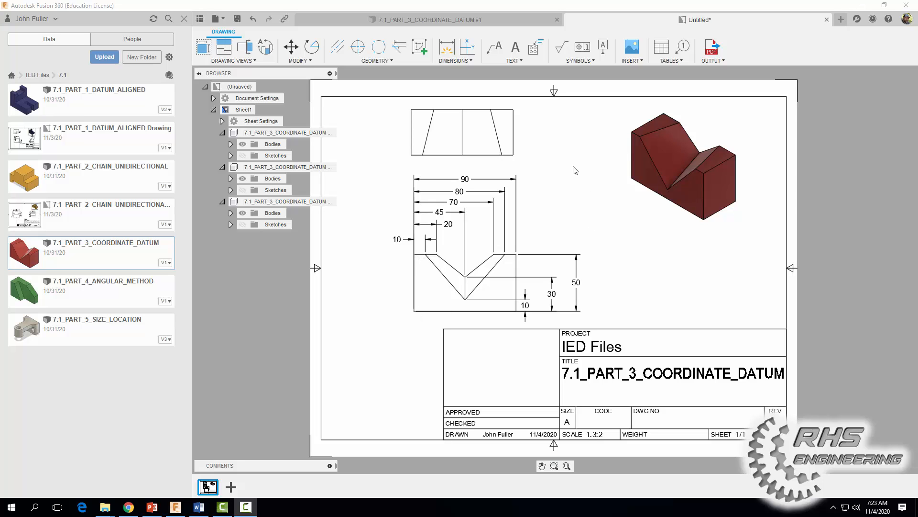
Shift the front view's vertical 30 and 50 dimension lines closer to the block so the stack is more evenly spaced.
click(553, 294)
drag(553, 294, 542, 294)
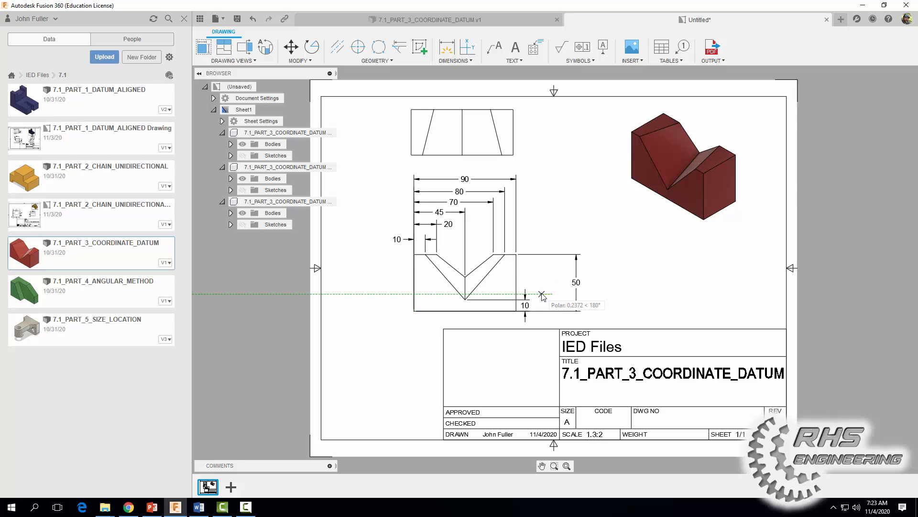
click(576, 283)
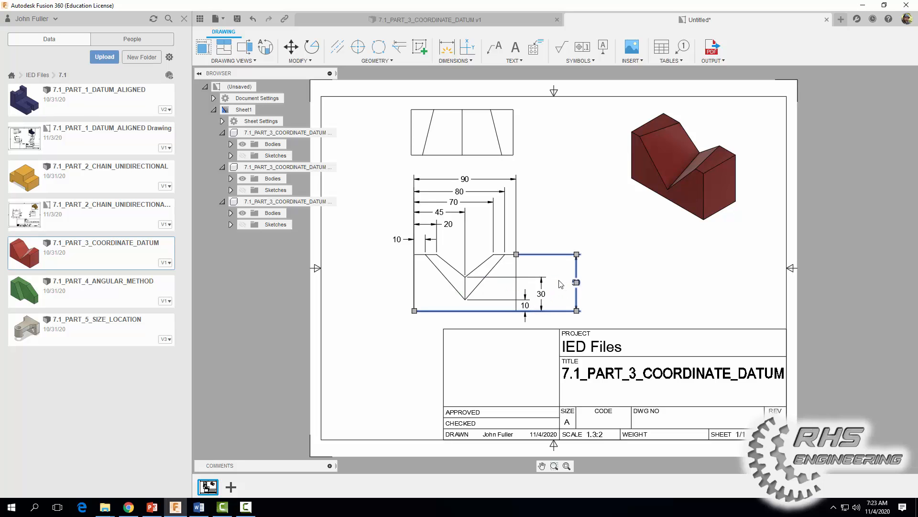
key(Escape)
click(576, 283)
drag(577, 283, 559, 283)
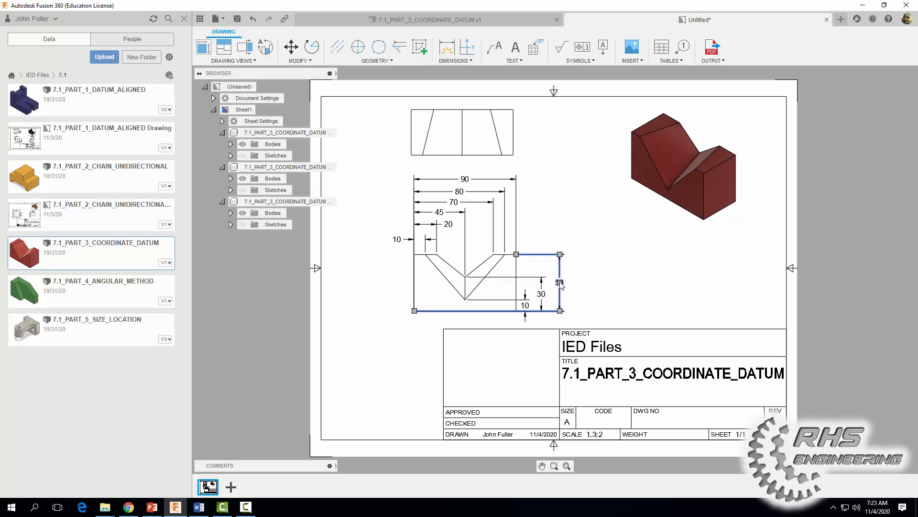
click(589, 288)
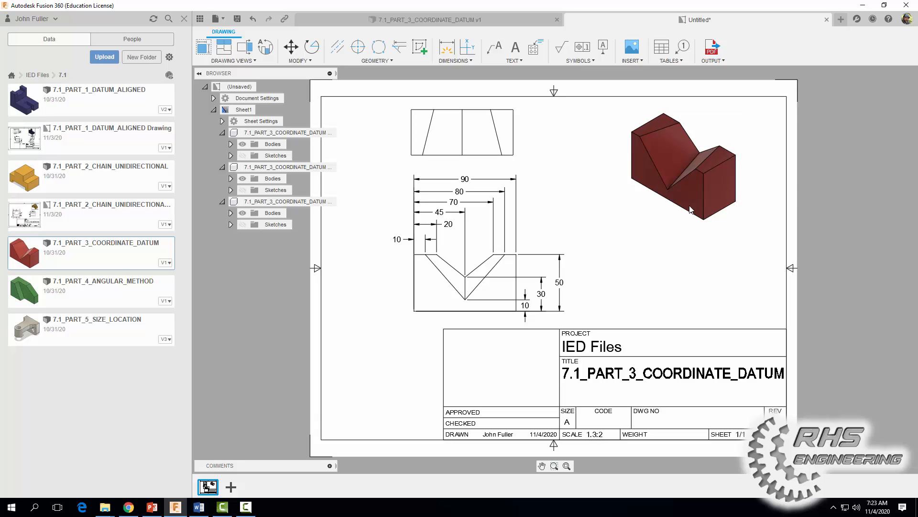
Dimension the top view's overall depth between its two right-hand corners, placed just right of the view.
click(446, 47)
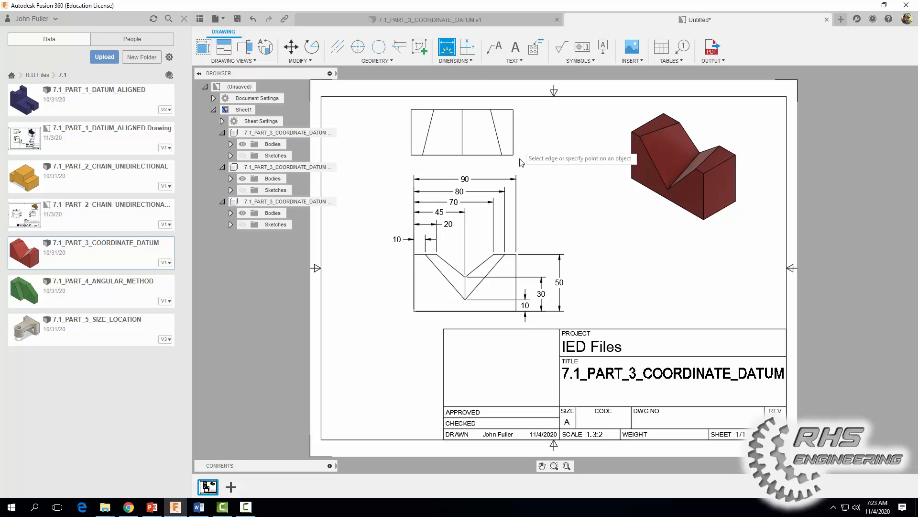
click(514, 155)
click(513, 109)
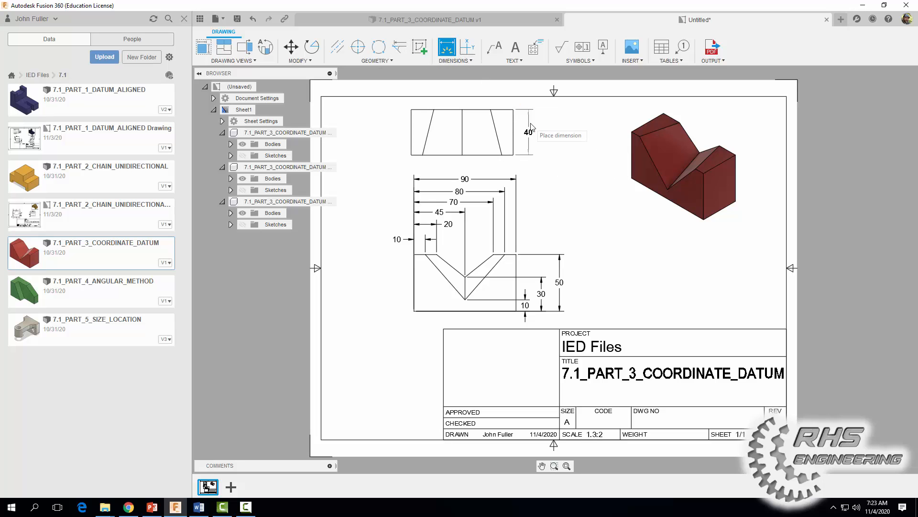
click(532, 127)
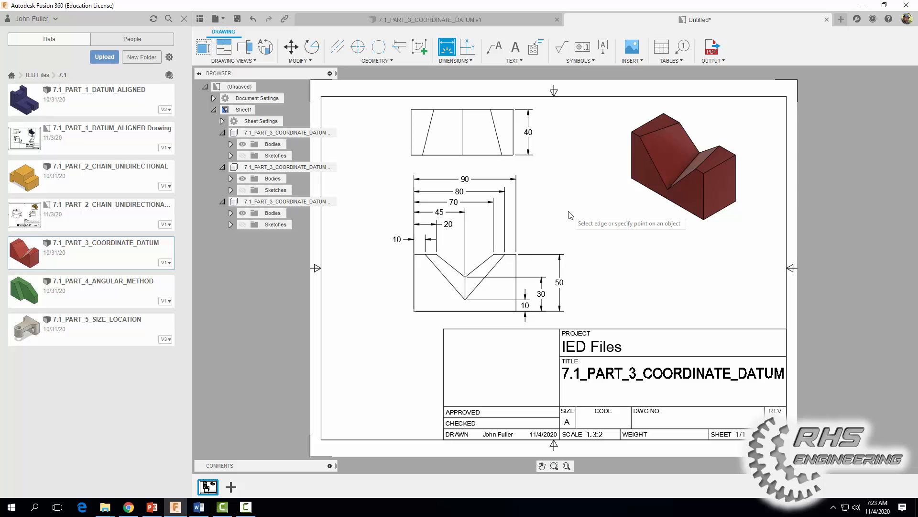
Add the text "Your Name" at the upper-left corner of the title block's empty cell and save the drawing.
click(515, 48)
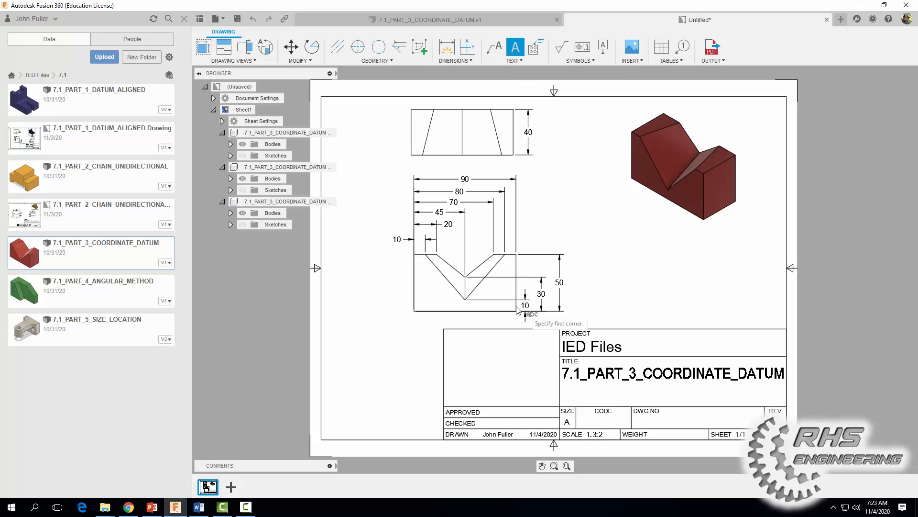
click(444, 329)
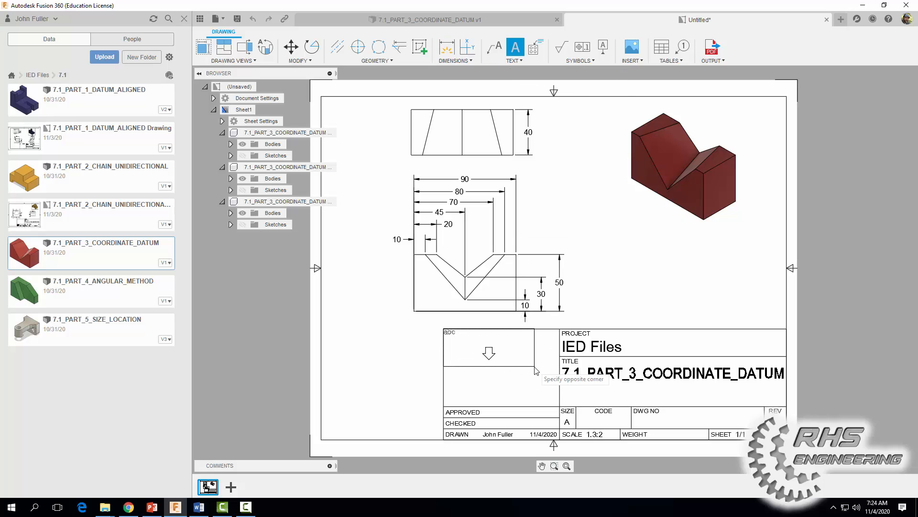
click(533, 366)
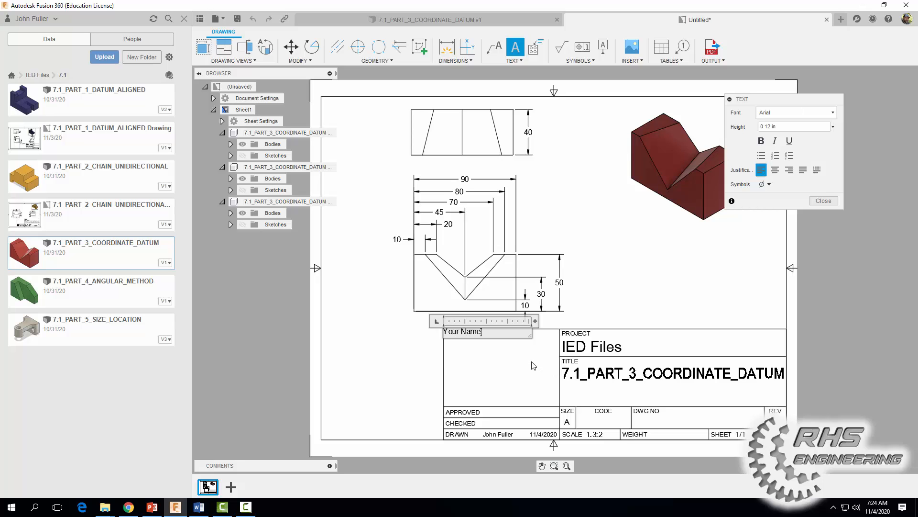
text(Your Name)
key(Return)
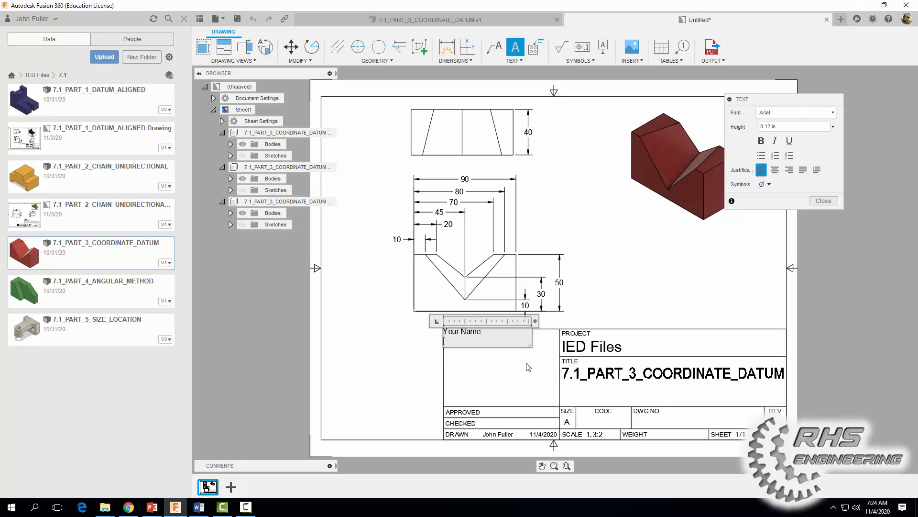
click(824, 200)
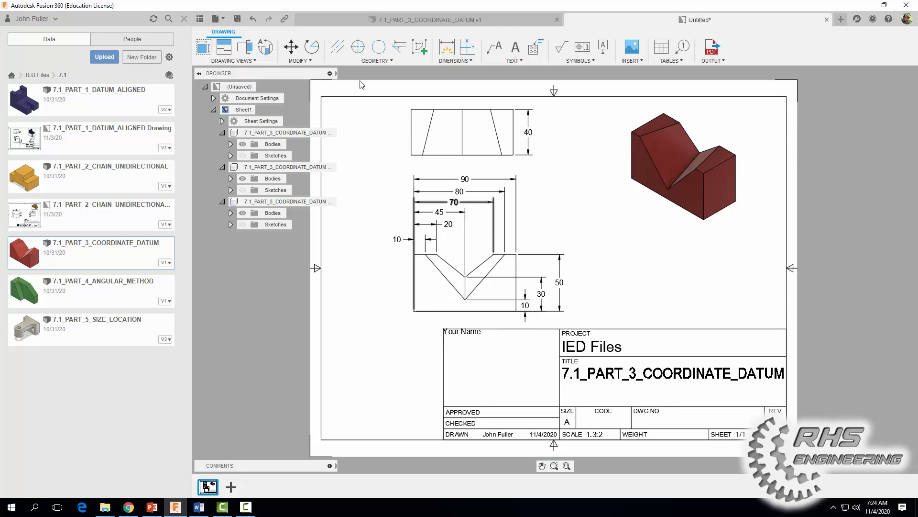
click(237, 20)
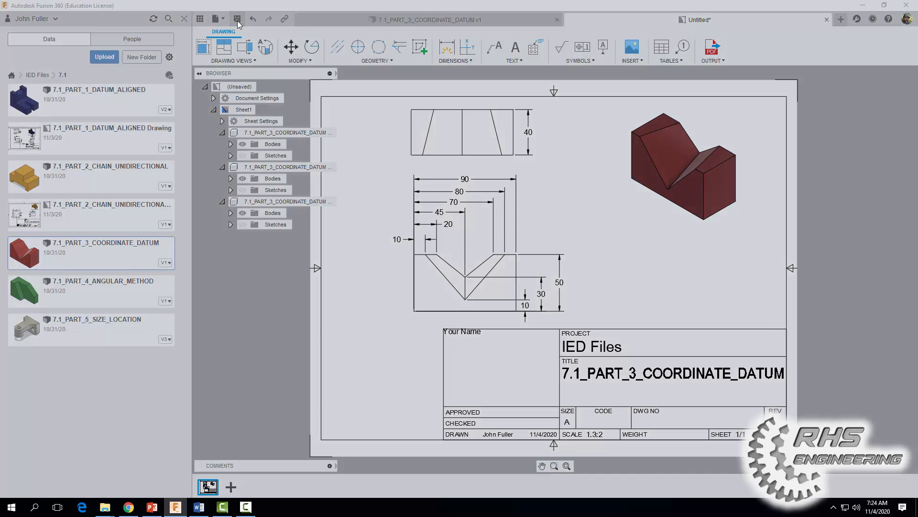
click(601, 208)
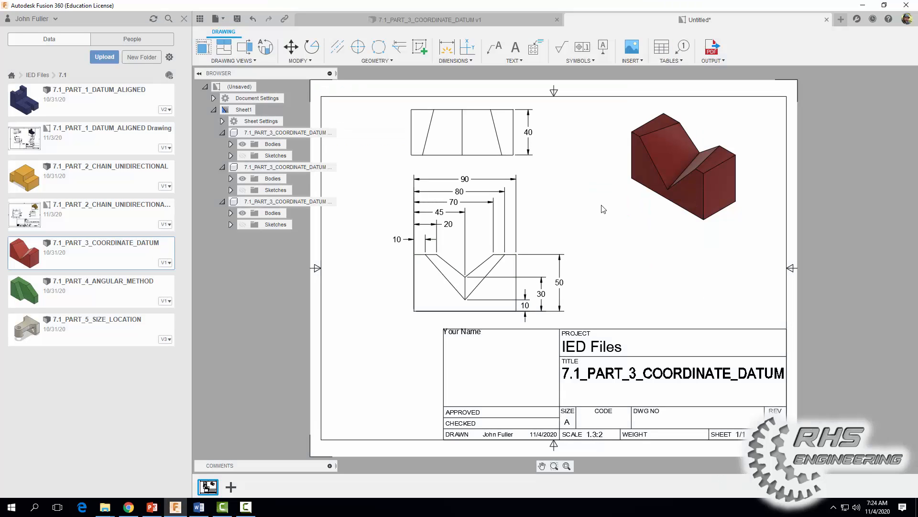